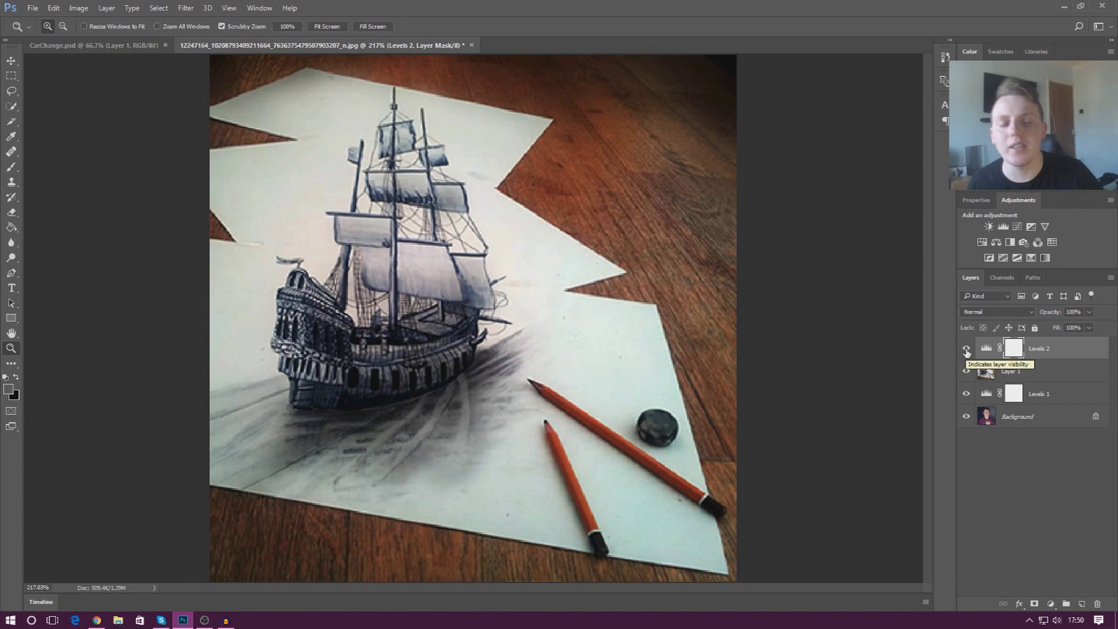
- Hide the Levels 2 layer to compare, then delete it, leaving Layer 1 above Levels 1
left_click(965, 348)
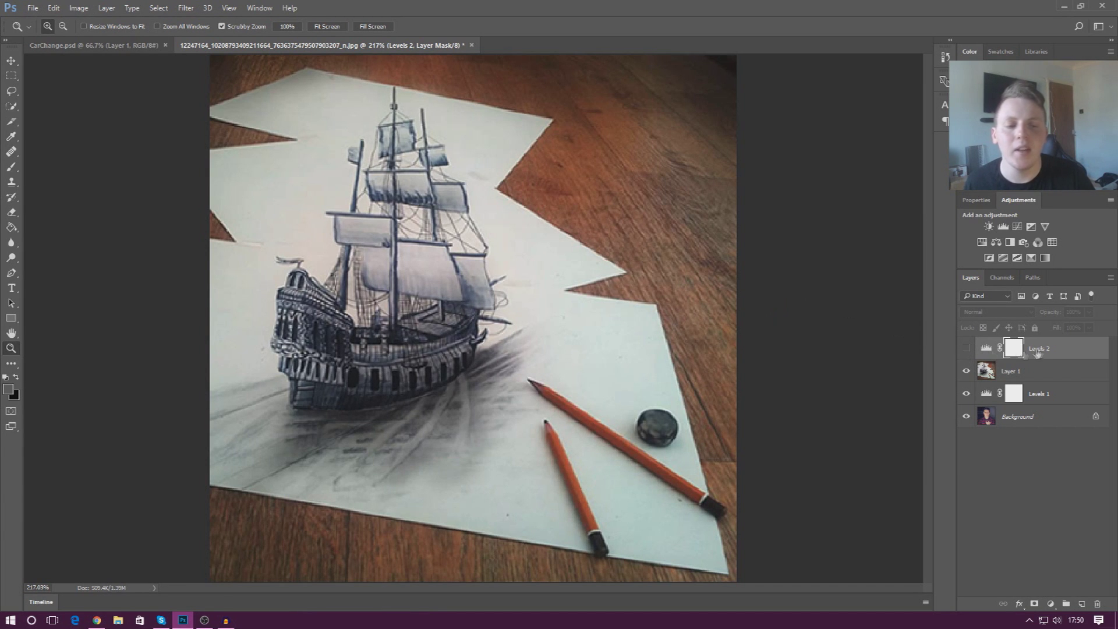
key("Delete")
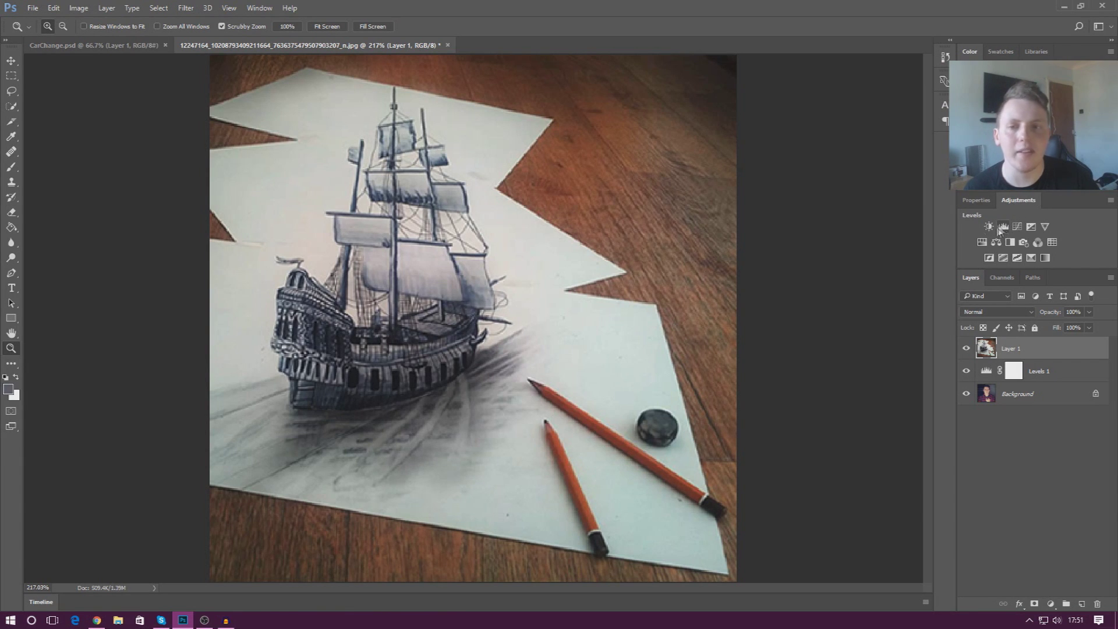
left_click(106, 8)
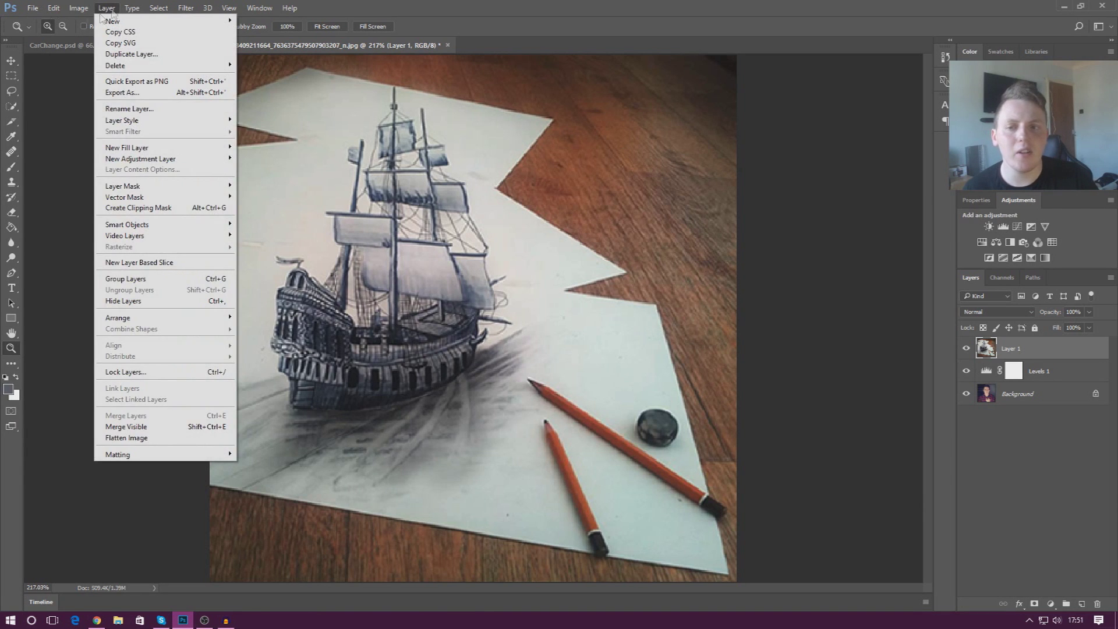
mouse_move(82, 8)
mouse_move(104, 37)
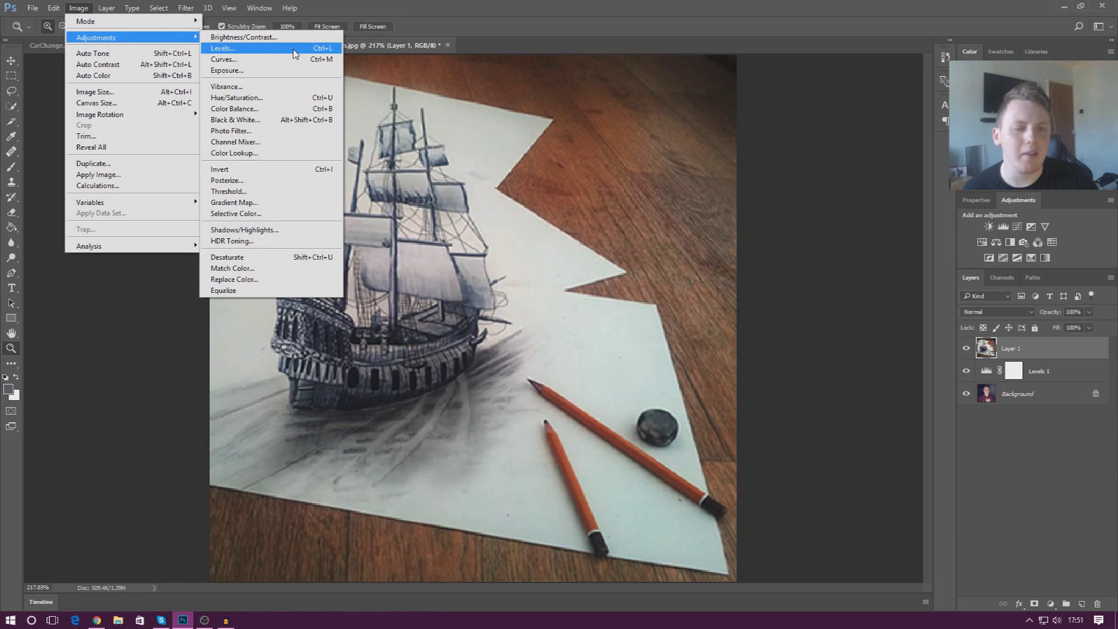
left_click(314, 51)
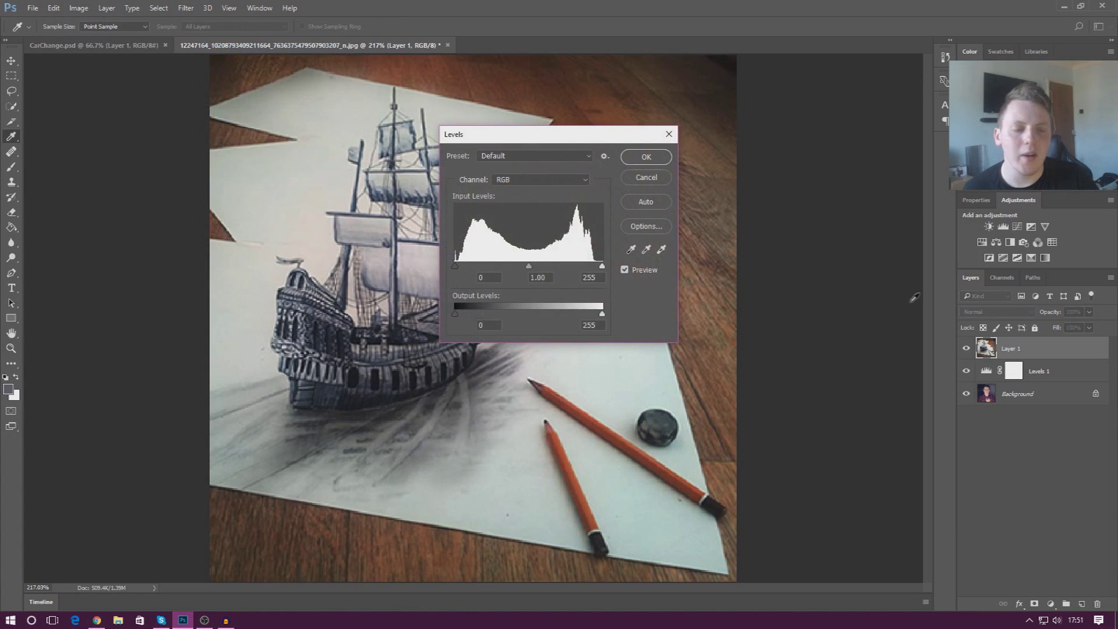
left_click_drag(512, 134, 635, 204)
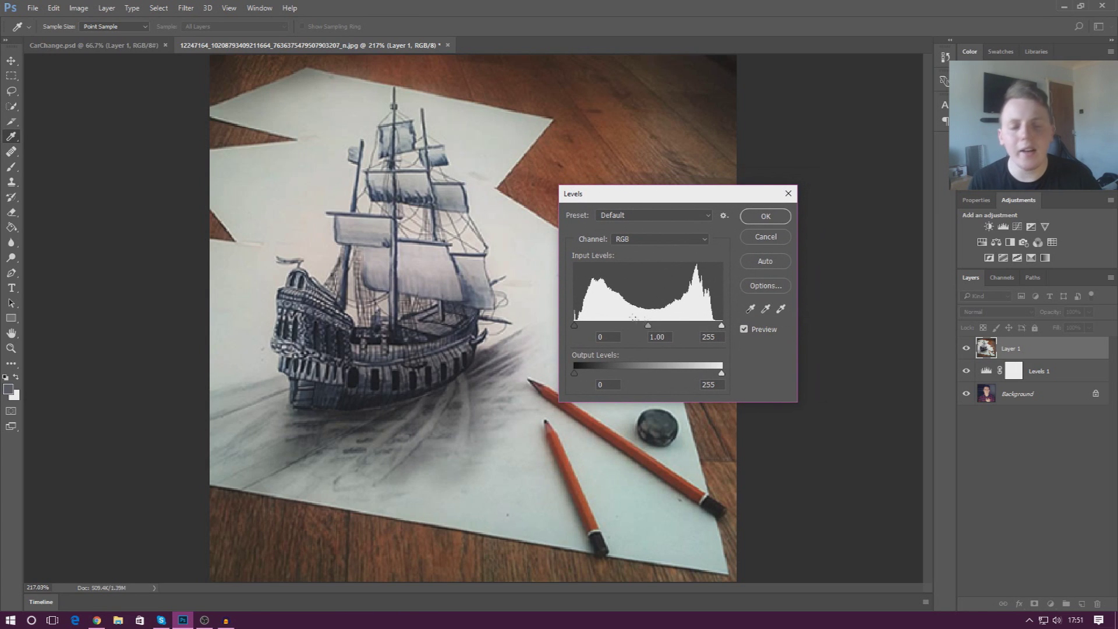
left_click(768, 237)
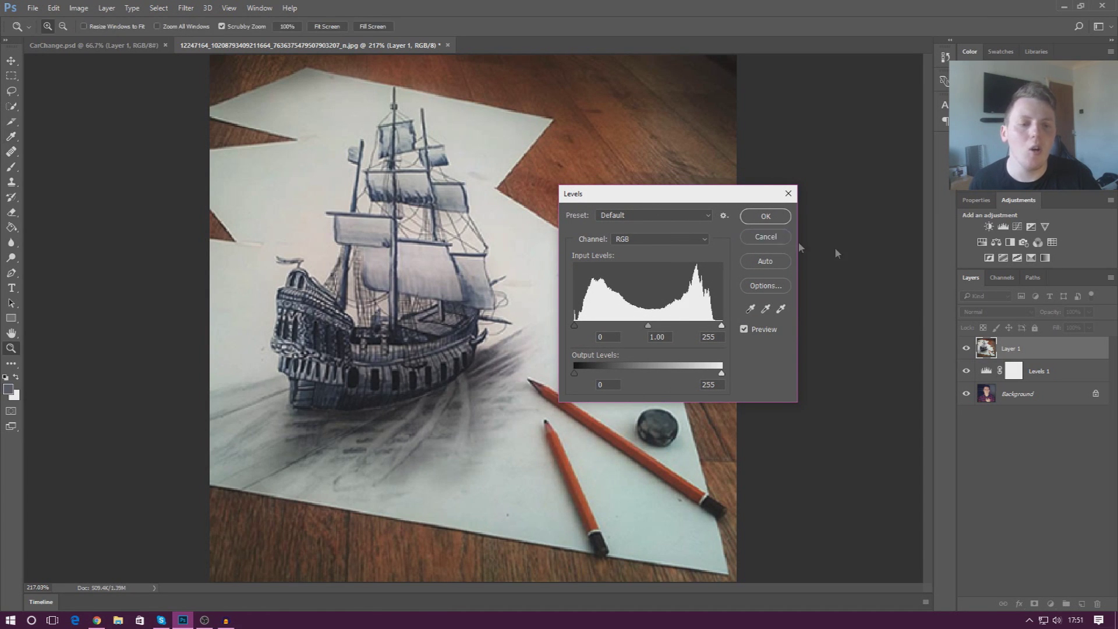
- Add a Levels adjustment layer above Layer 1 on the Default preset and expand its Properties panel
left_click(1002, 226)
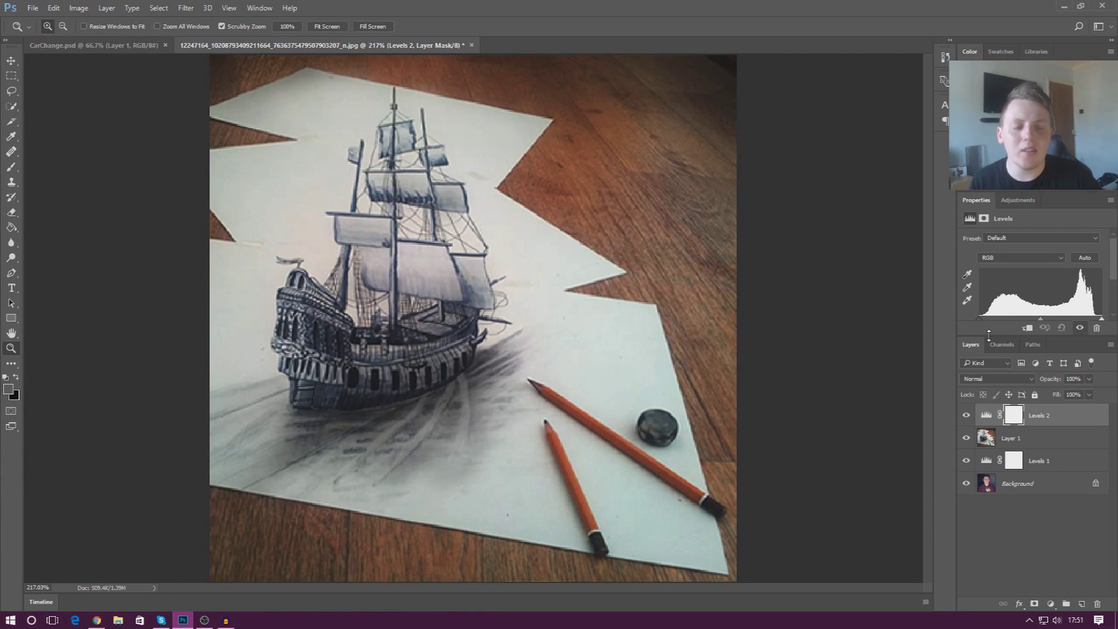
left_click_drag(991, 339, 991, 404)
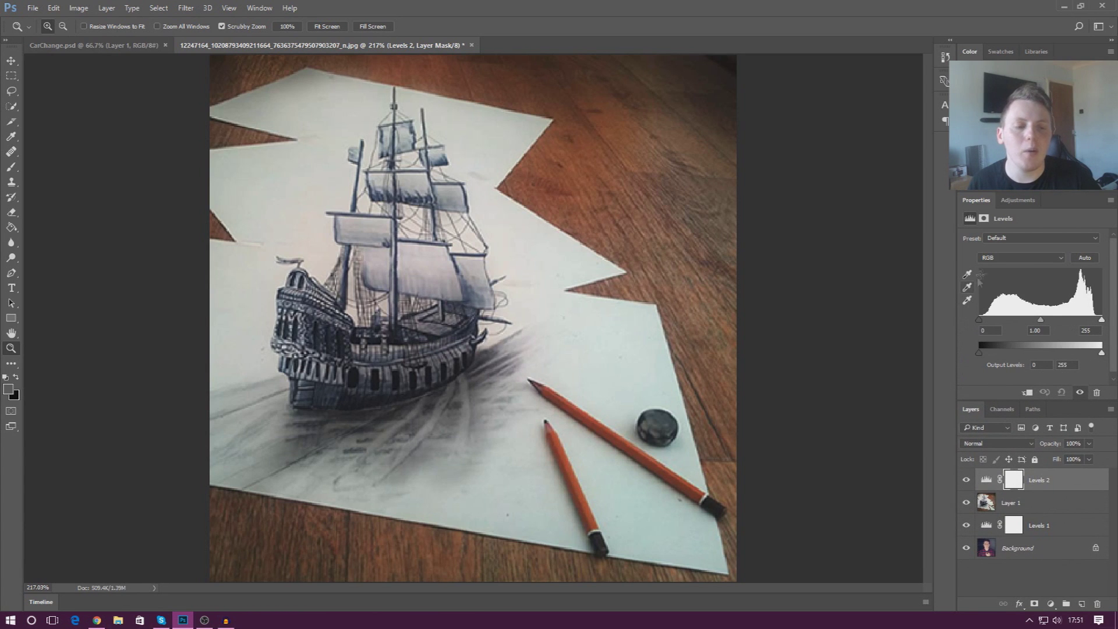
left_click(1014, 236)
left_click(1014, 238)
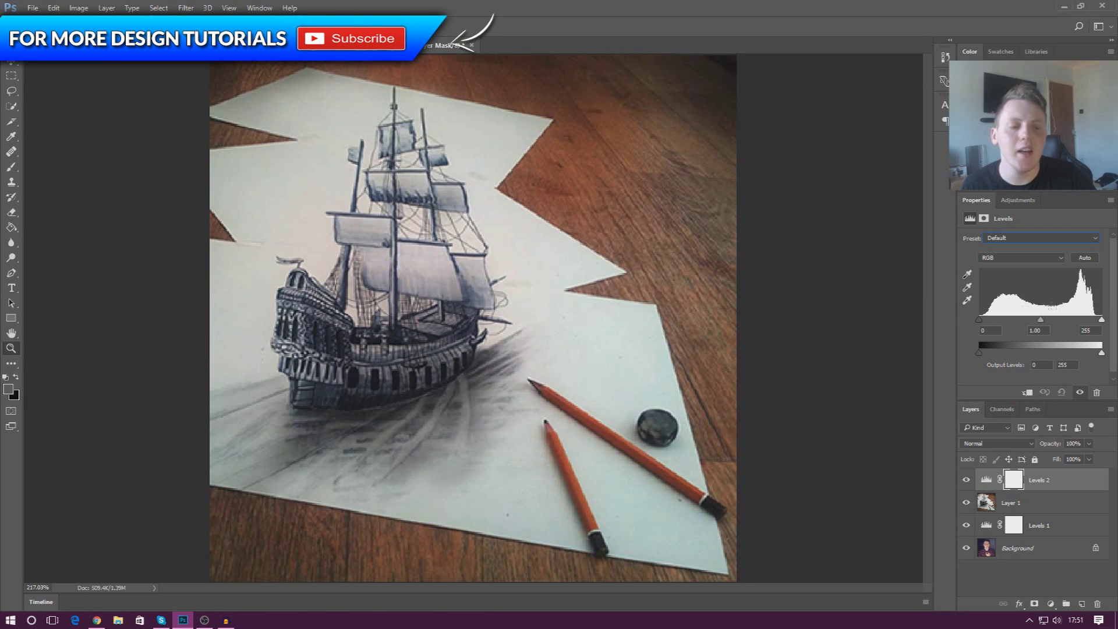
- Inspect the Levels black and white input fields, still at 0 and 255
left_click(989, 330)
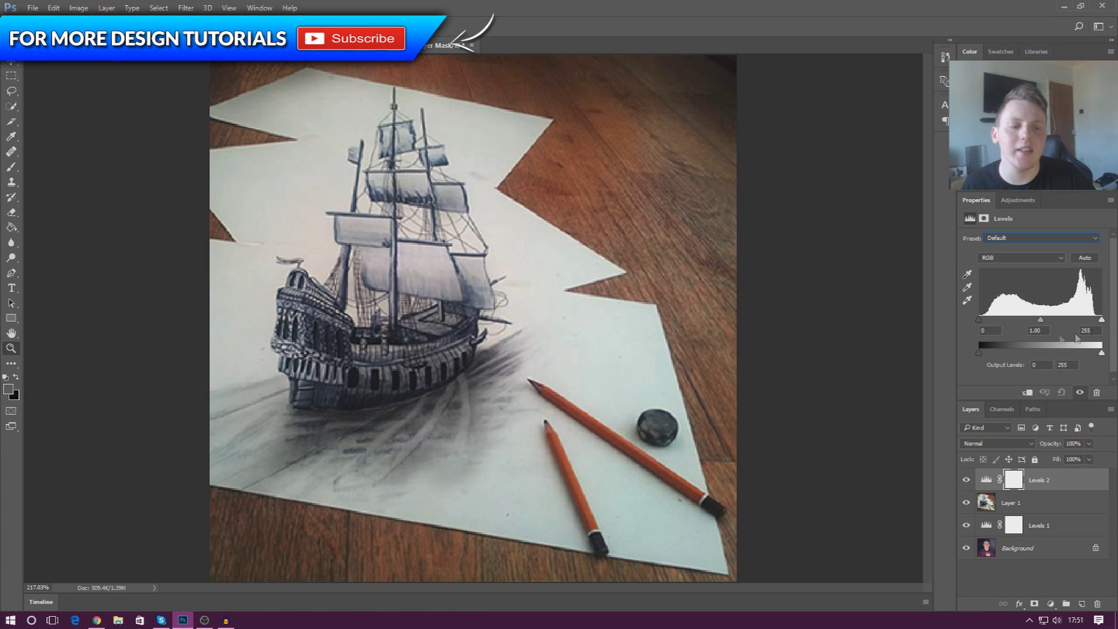
left_click(1098, 332)
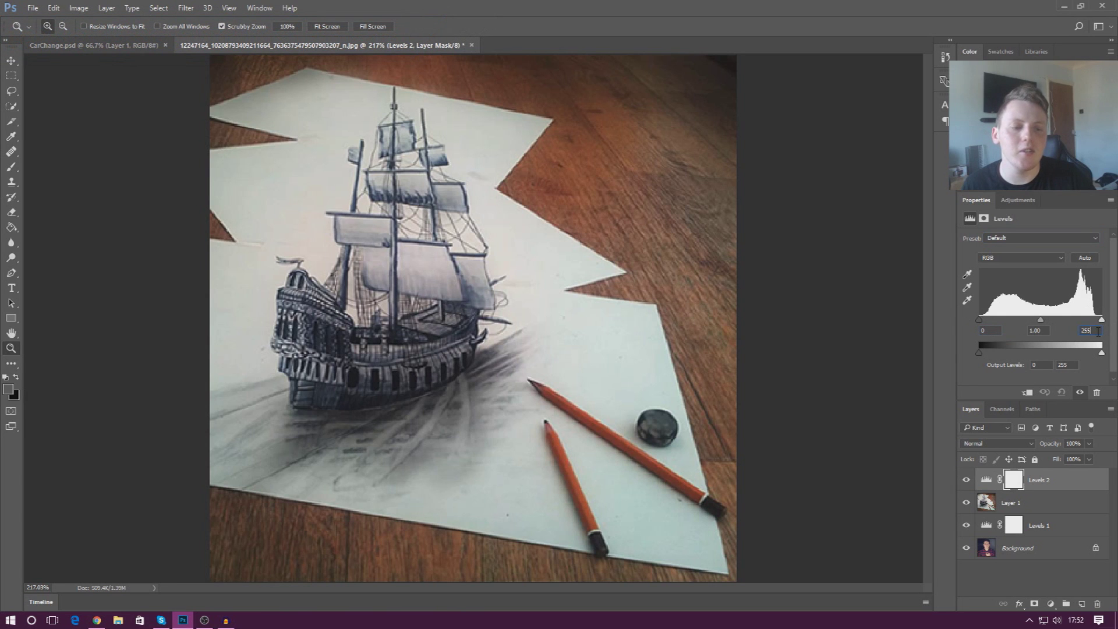
left_click_drag(1096, 332, 1077, 334)
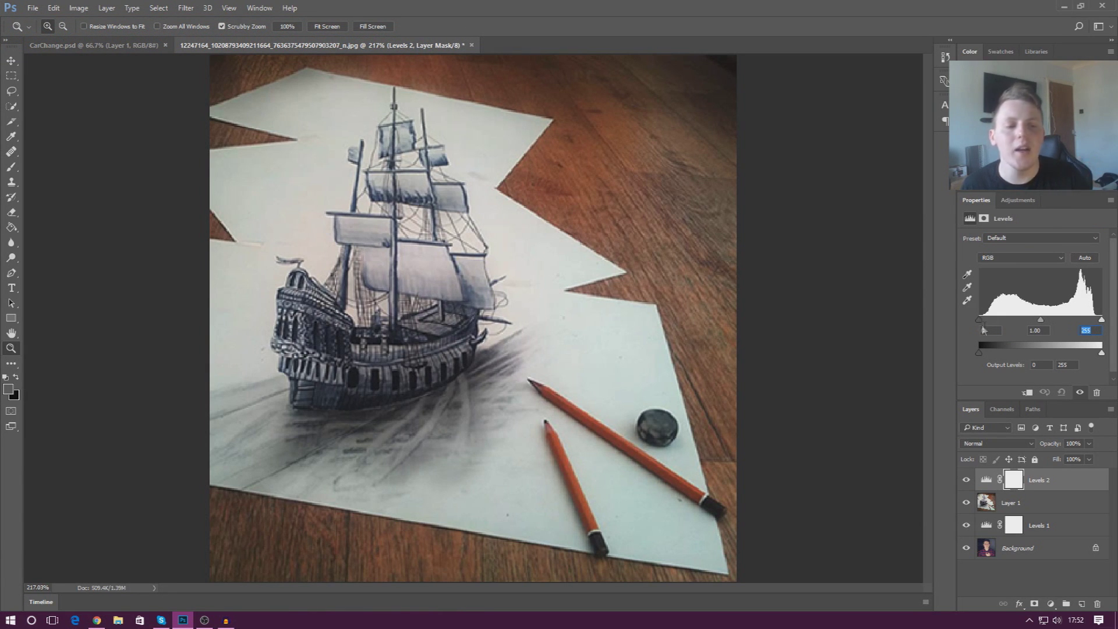
left_click(1000, 329)
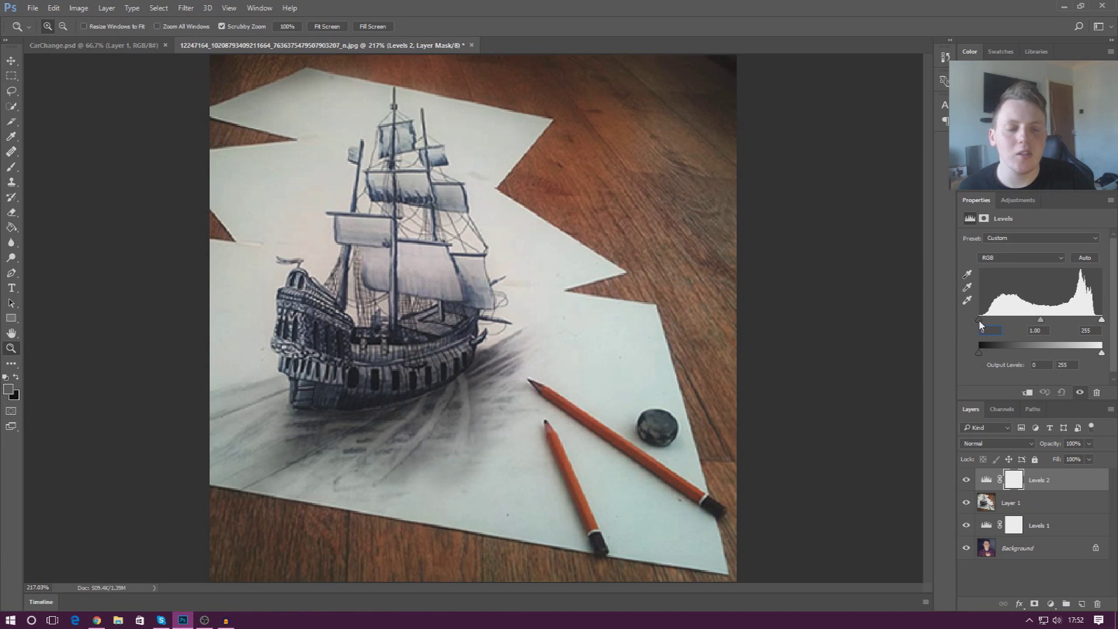
- Try white input values between 205 and 255, settling the Levels 2 white point near 233
mouse_move(979, 319)
left_mouse_down()
mouse_move(990, 324)
mouse_move(970, 330)
left_mouse_up()
mouse_move(1101, 322)
left_mouse_down()
mouse_move(1043, 326)
mouse_move(1104, 328)
left_mouse_up()
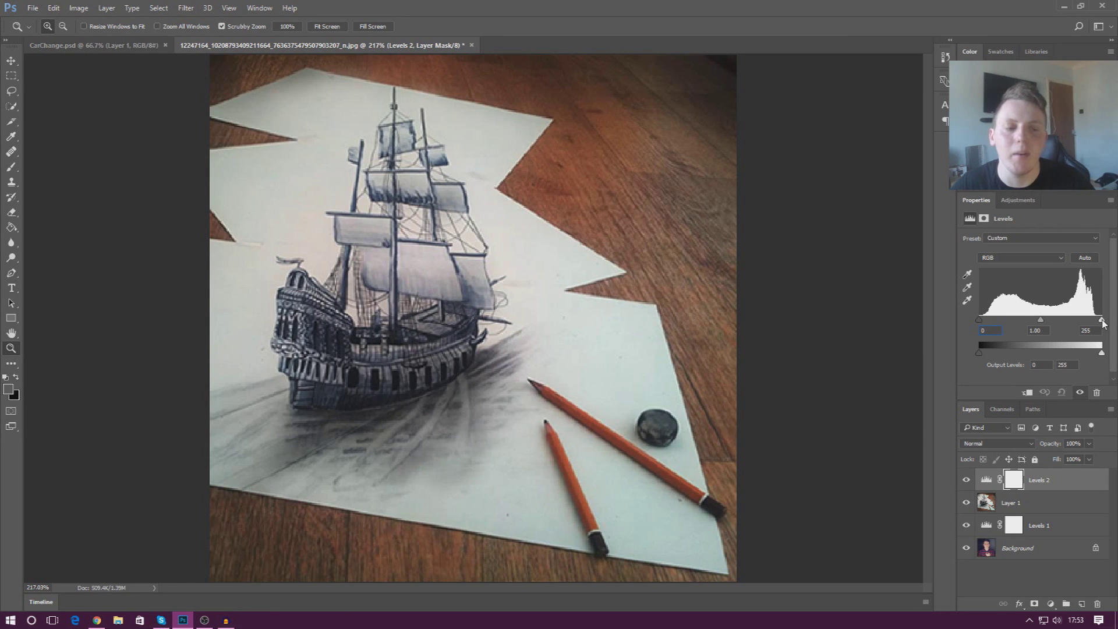
left_click_drag(1101, 319, 1040, 320)
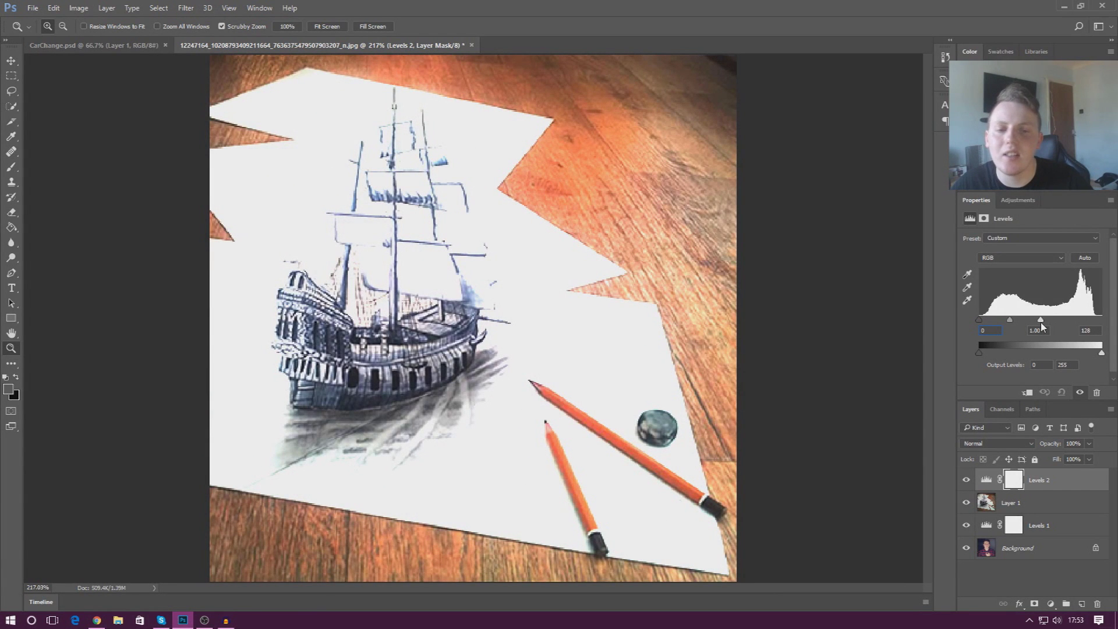
left_click_drag(1039, 323, 1099, 320)
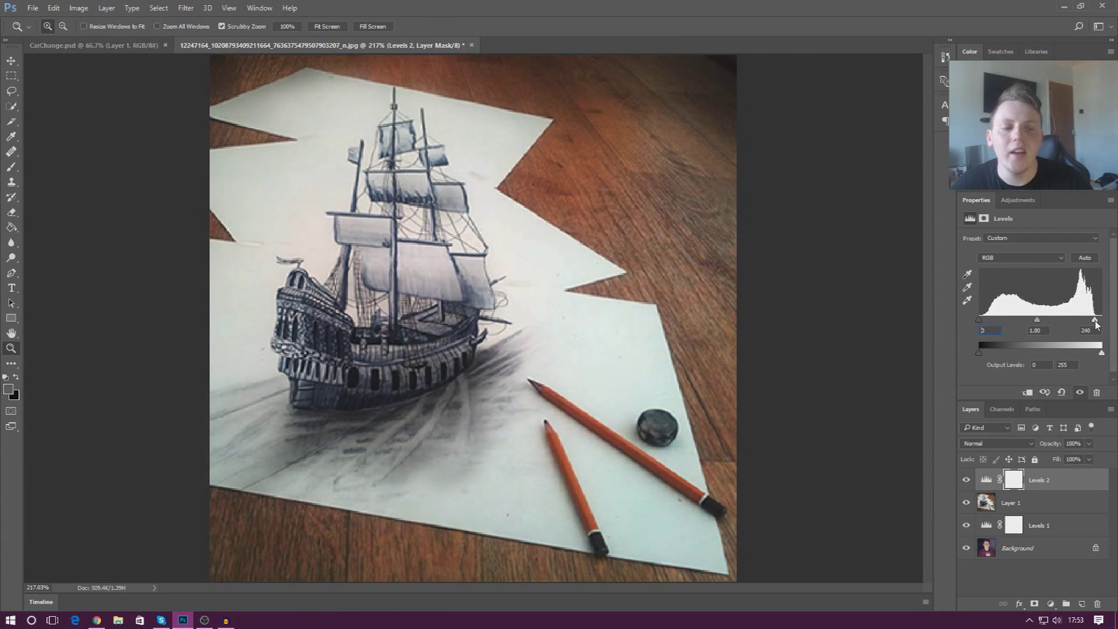
left_click_drag(1097, 324, 1104, 327)
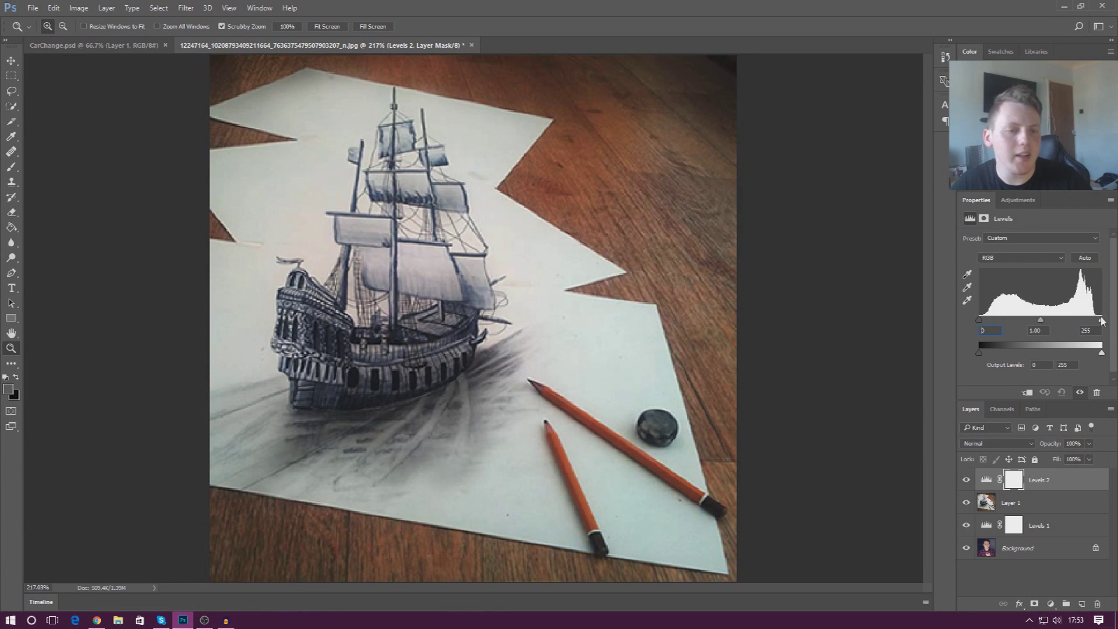
left_click_drag(1097, 324, 1095, 324)
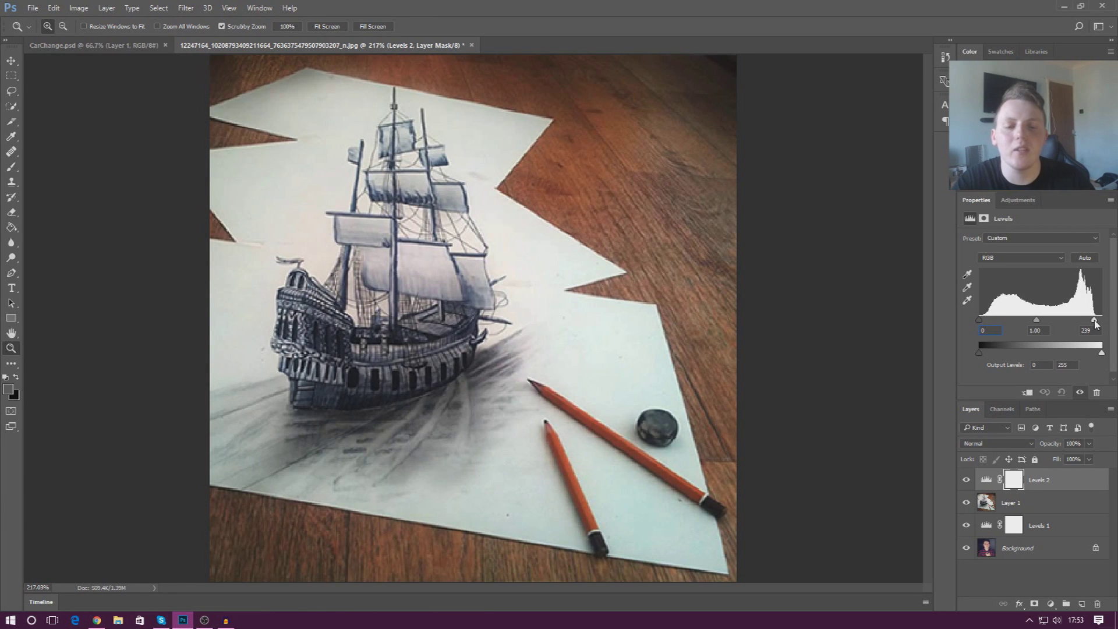
left_click_drag(1096, 324, 1078, 324)
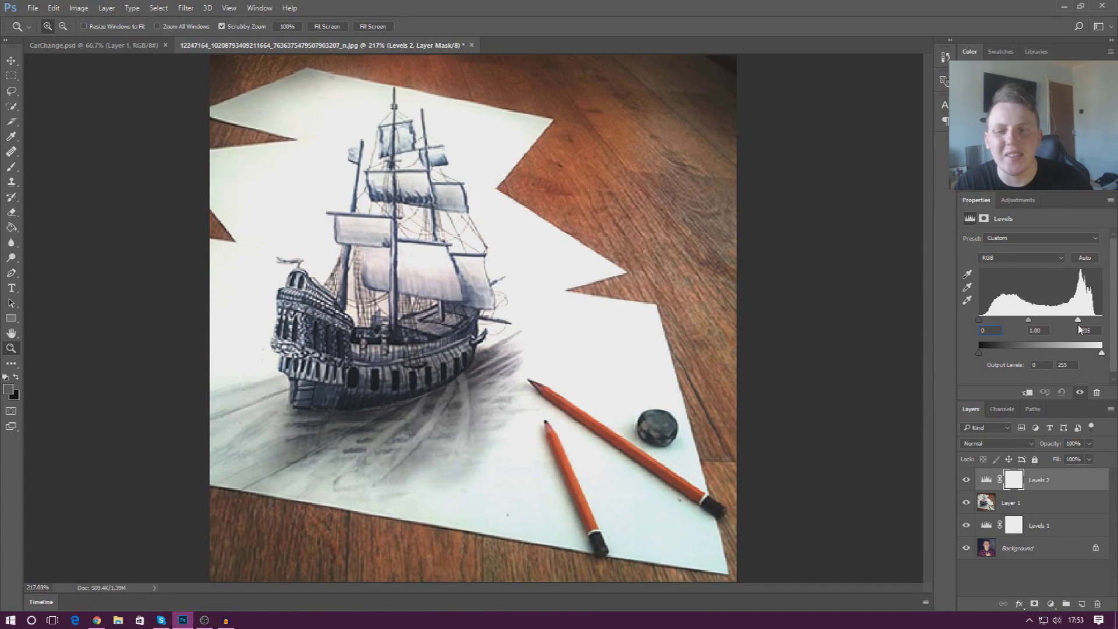
left_click_drag(1078, 326, 1092, 324)
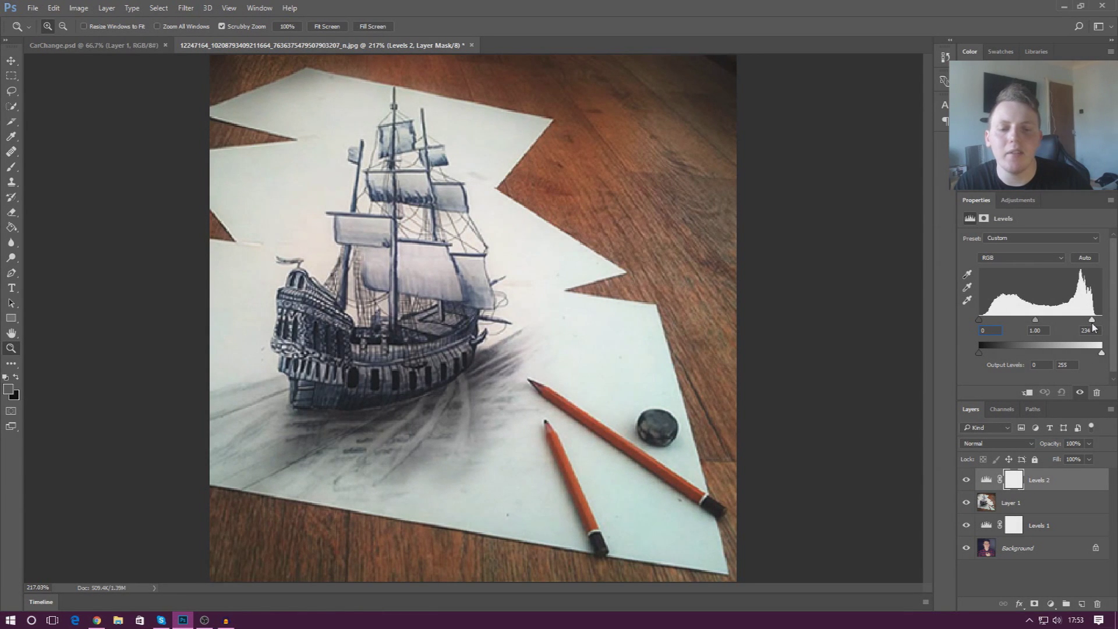
left_click_drag(1092, 327, 1093, 327)
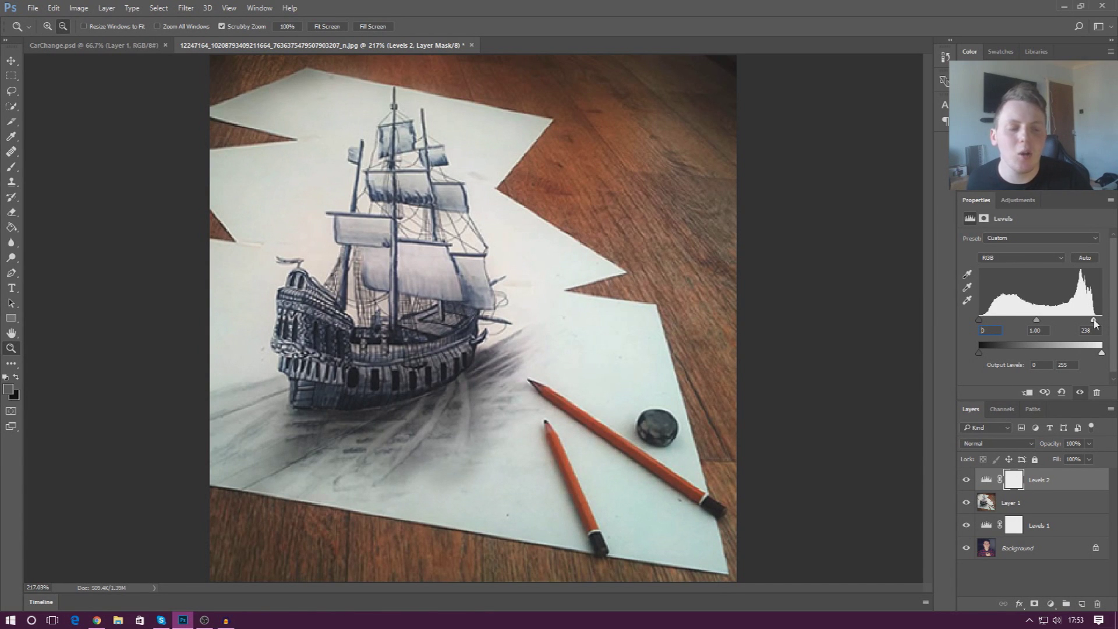
- Preview highlight clipping with Alt while moving the white input, then settle it at about 234
left_click_drag(1094, 324, 1064, 341)
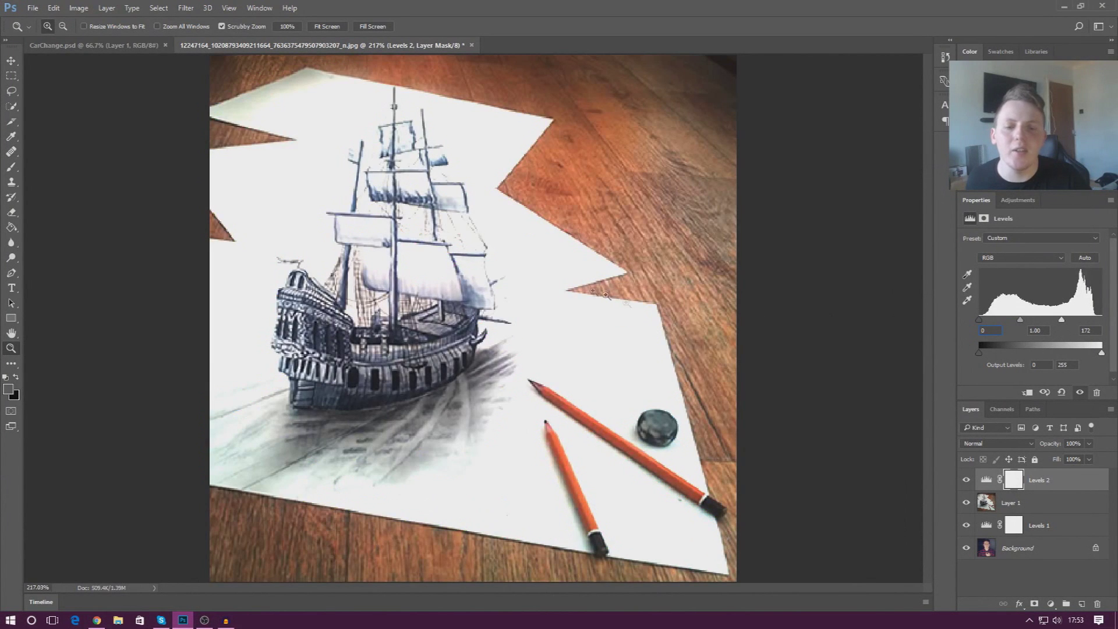
key("alt")
left_click_drag(1061, 320, 1104, 354)
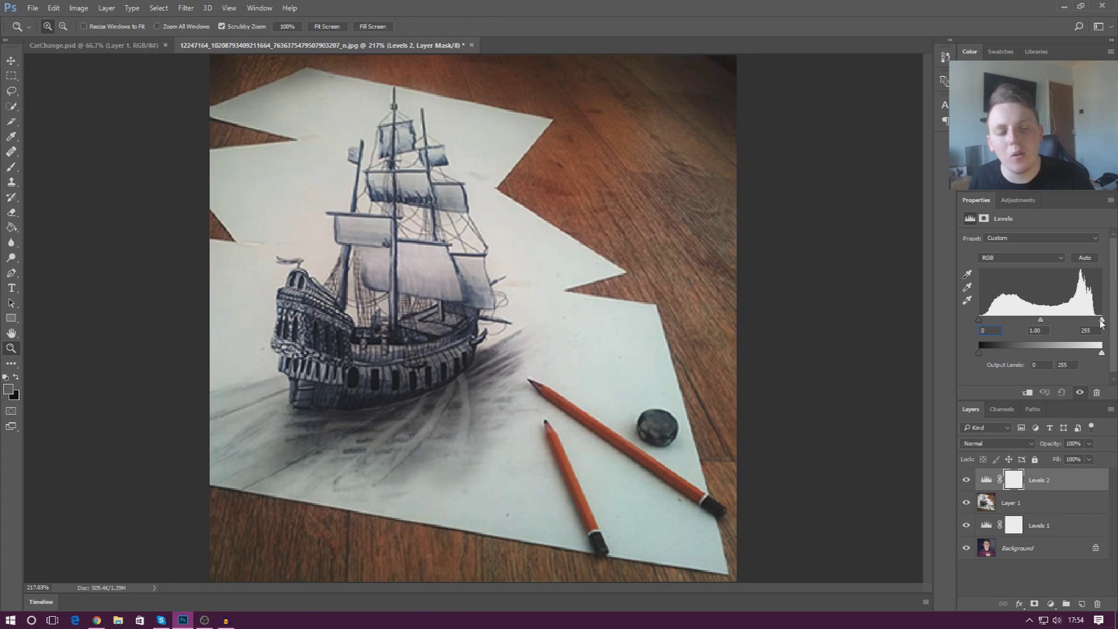
left_click_drag(1102, 324, 1096, 321)
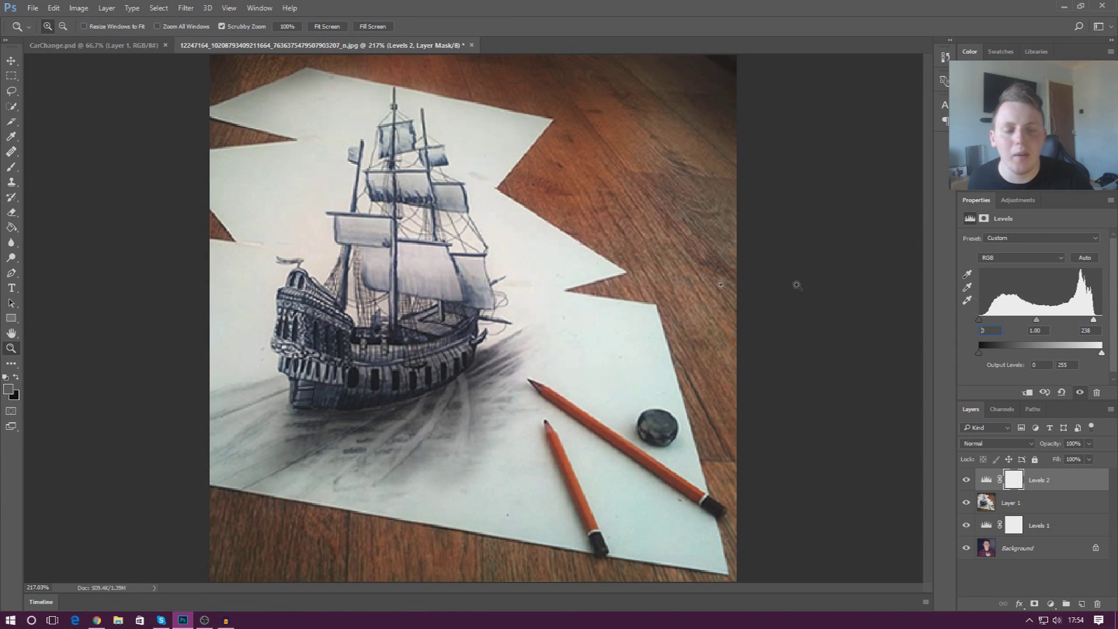
left_click_drag(1093, 321, 1092, 321)
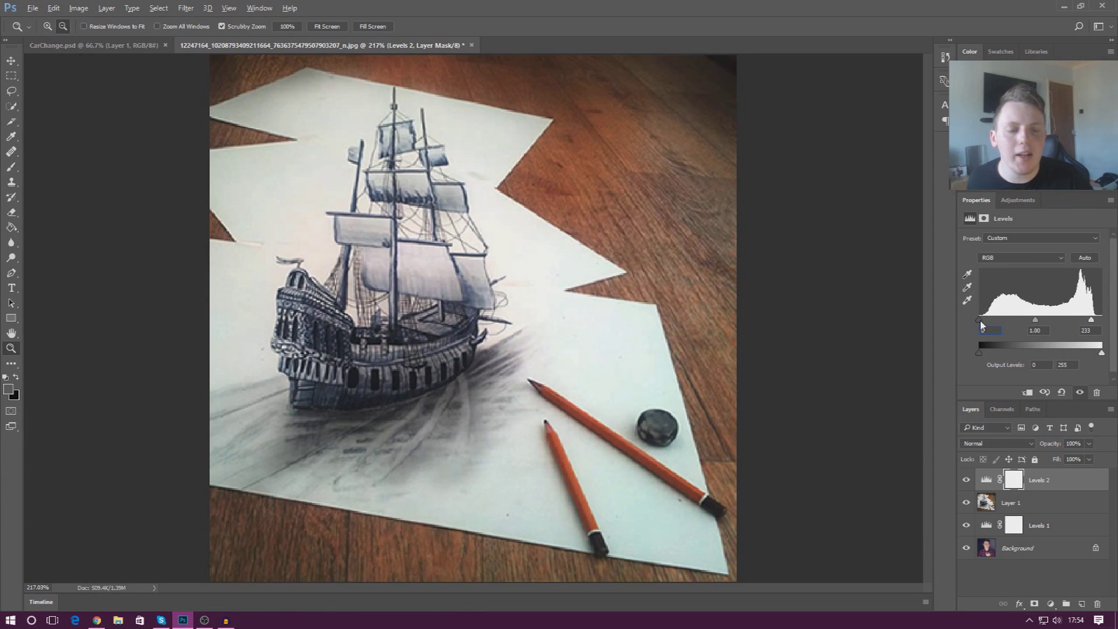
- Set the Levels 2 black input to 19, then toggle the layer off and on to compare
mouse_move(980, 321)
left_mouse_down()
mouse_move(989, 326)
mouse_move(970, 326)
mouse_move(1057, 327)
mouse_move(982, 326)
left_mouse_up()
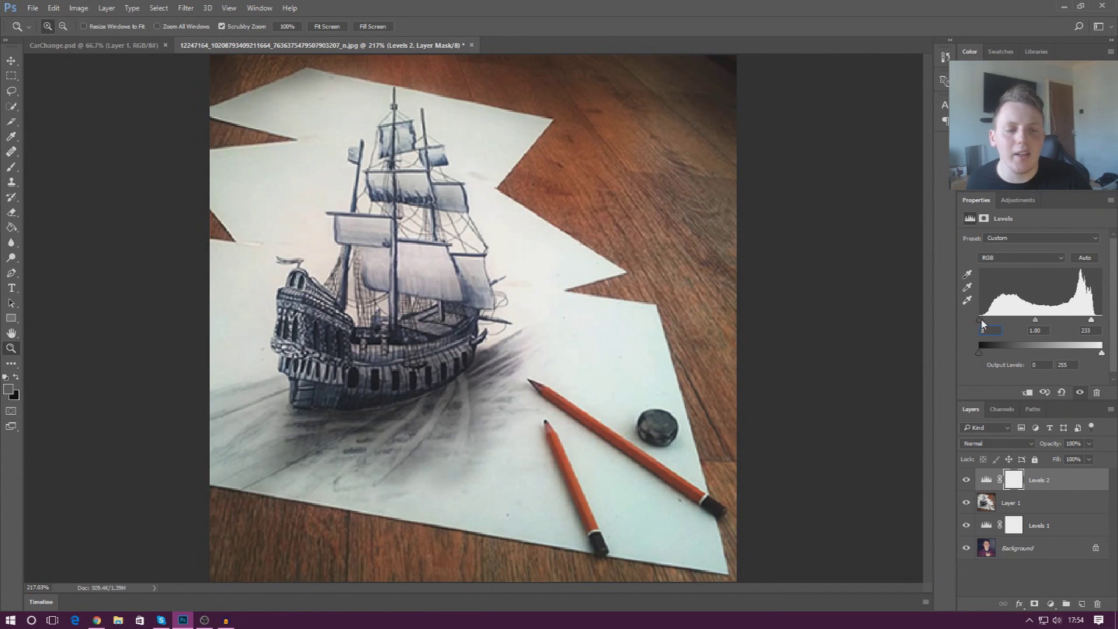
left_click_drag(980, 319, 989, 321)
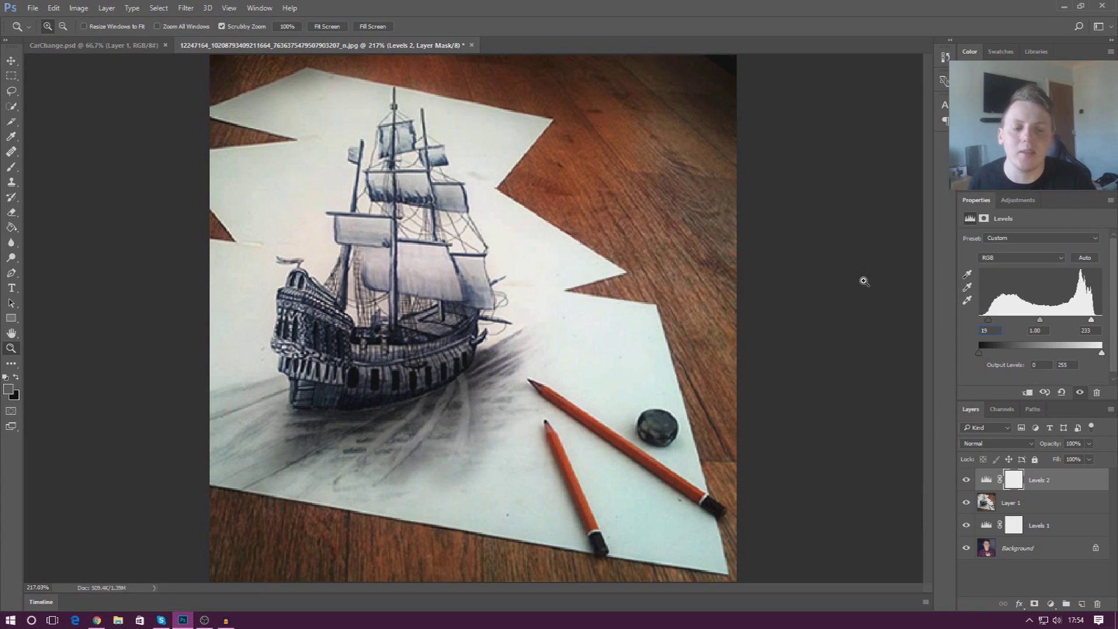
left_click(966, 482)
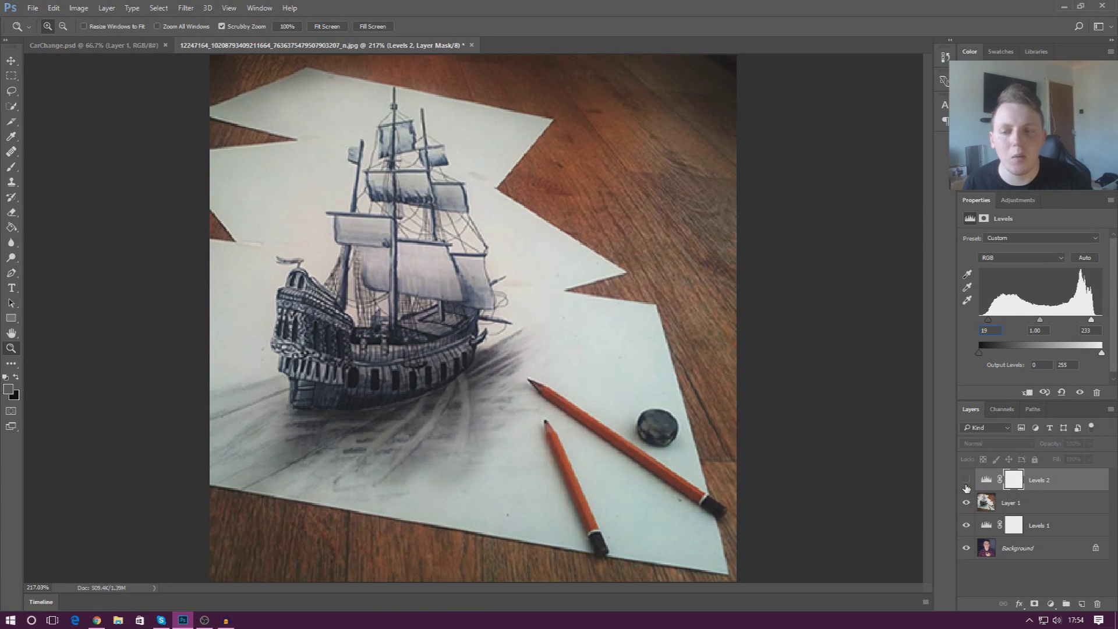
left_click(966, 481)
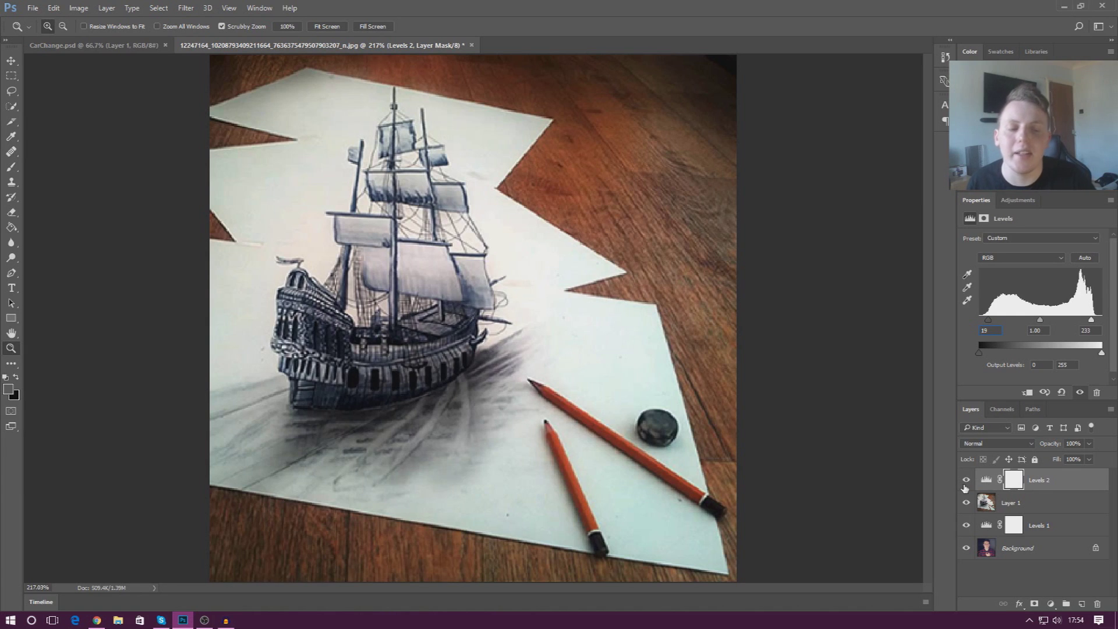
- Enter midtone values 0.6, 0.3 and 0 in Levels 2, ending at the minimum 0.01
left_click(1042, 330)
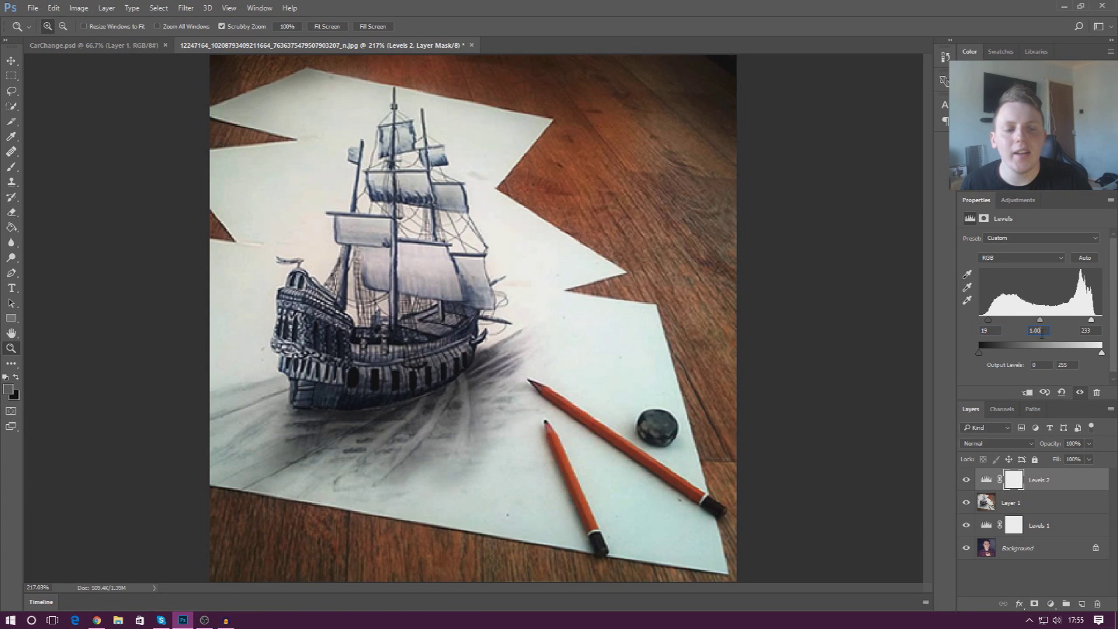
double_click(1032, 333)
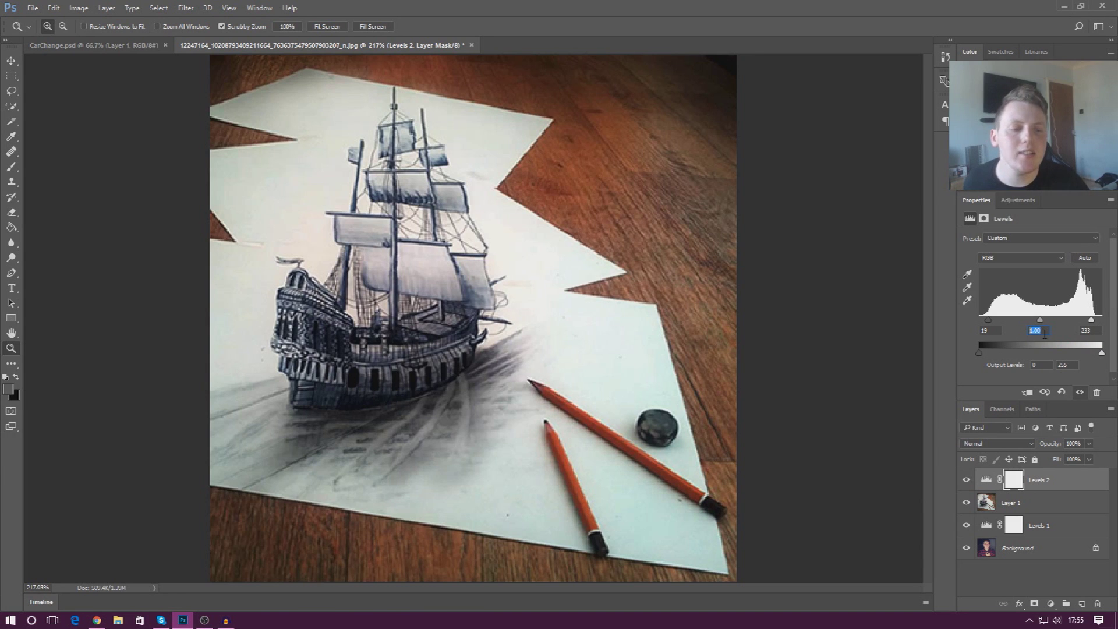
type("0.6")
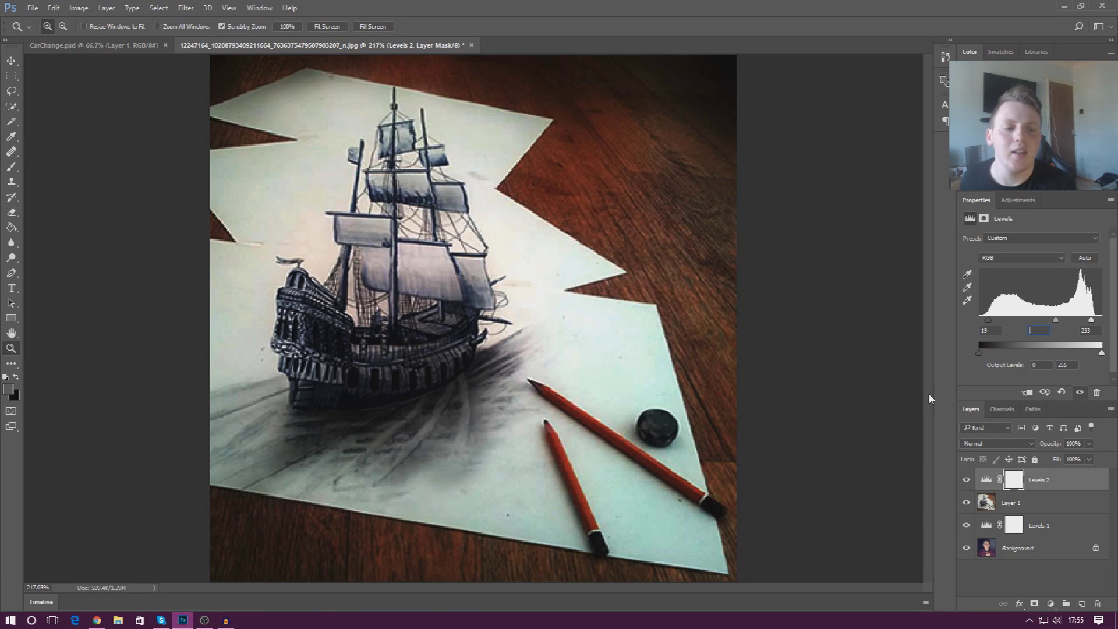
type("0.3")
key("Return")
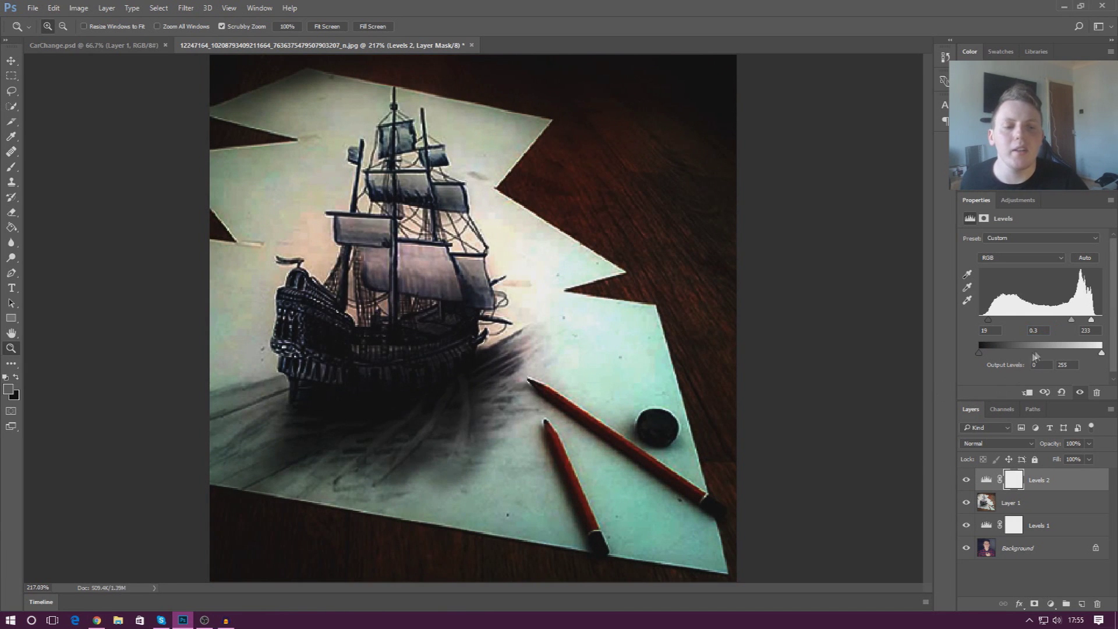
left_click(1037, 331)
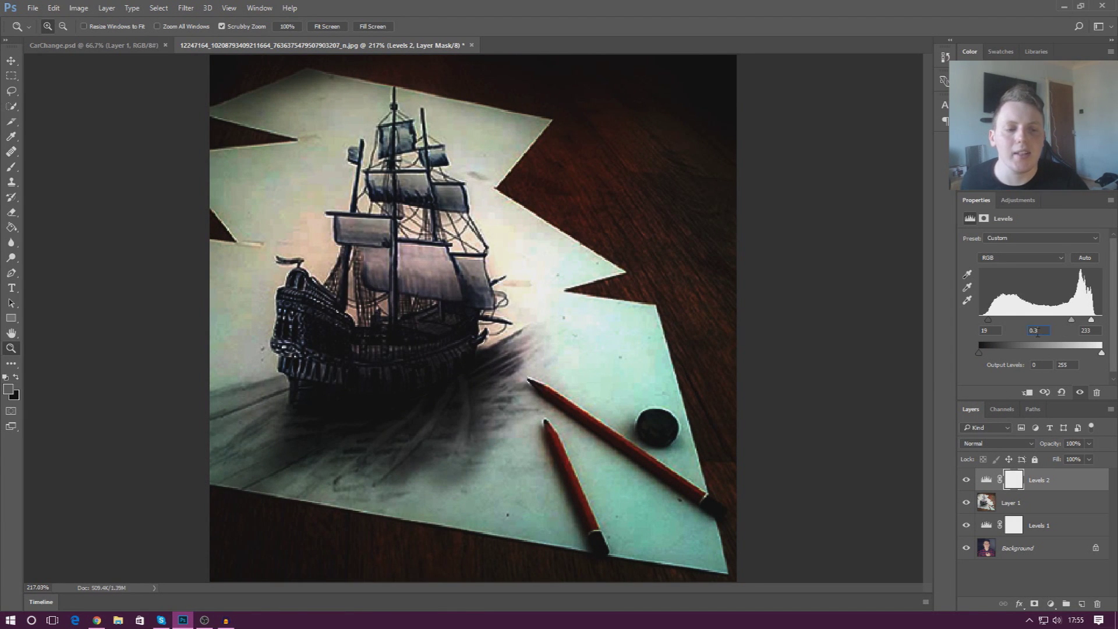
type("0")
key("Return")
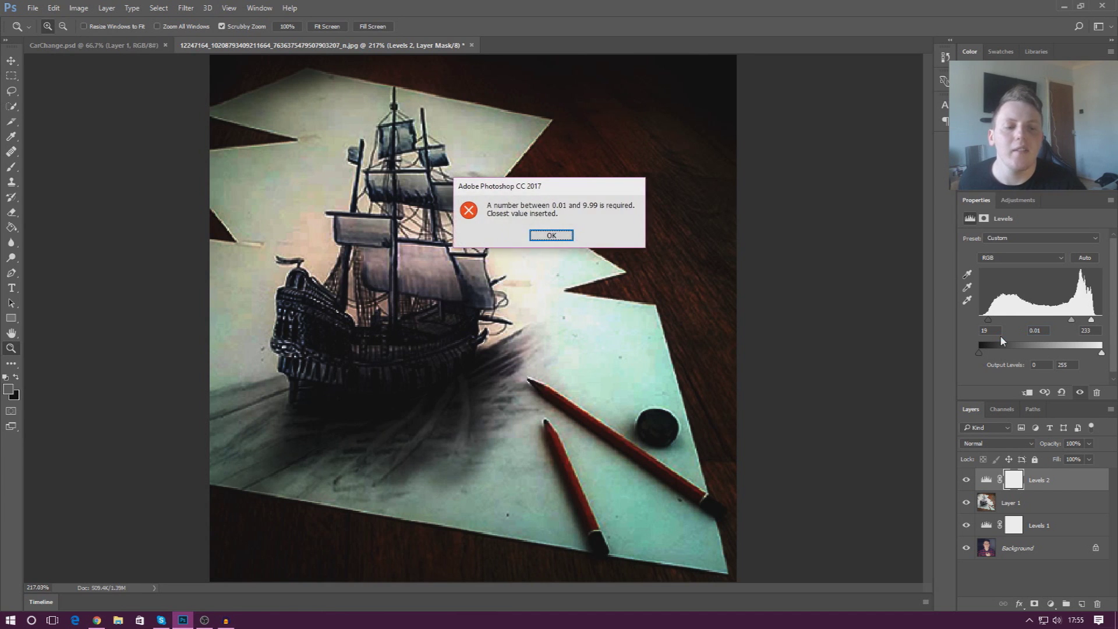
key("Return")
left_click(1022, 337)
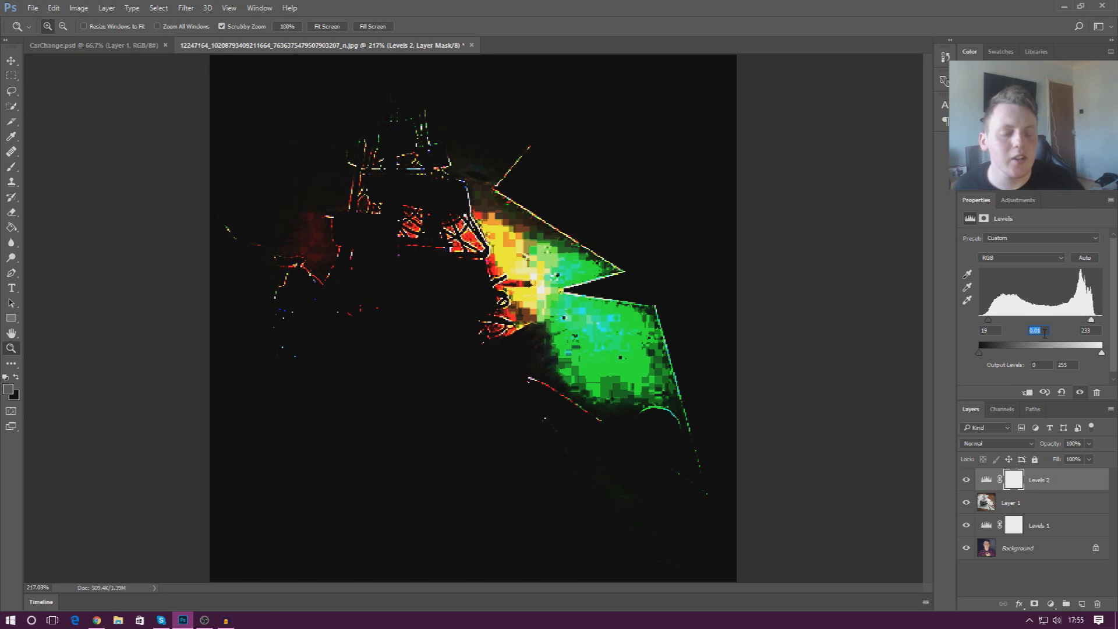
- Drag the midtone slider back toward centre and enter 1, giving levels 19, 1 and 233
left_click_drag(1048, 321, 1028, 327)
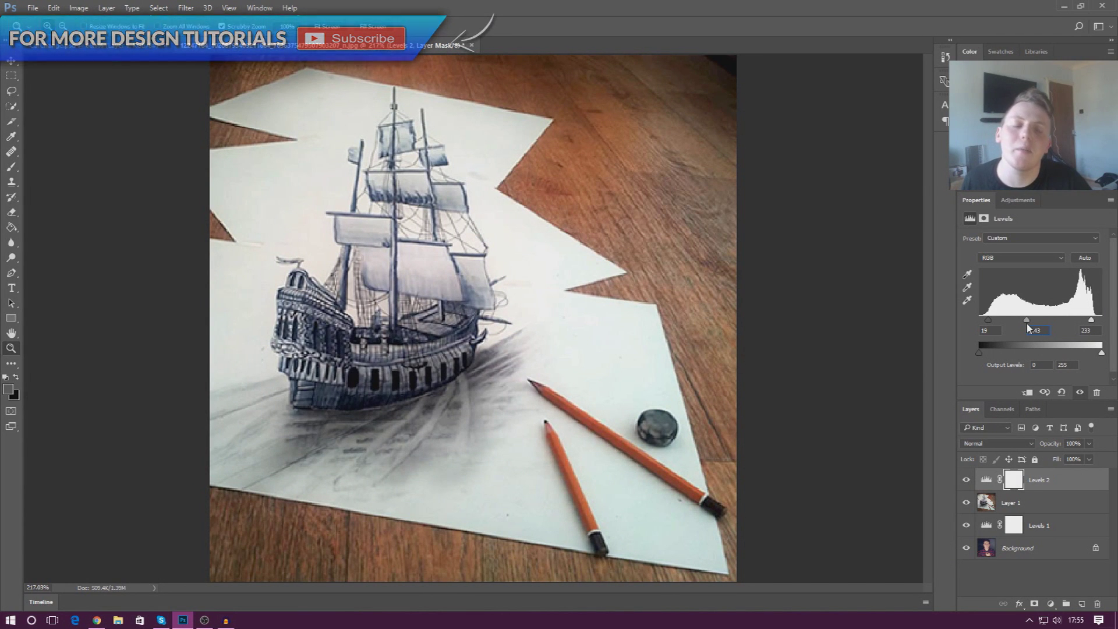
mouse_move(1027, 324)
left_mouse_down()
mouse_move(1012, 324)
mouse_move(1052, 324)
mouse_move(1035, 327)
left_mouse_up()
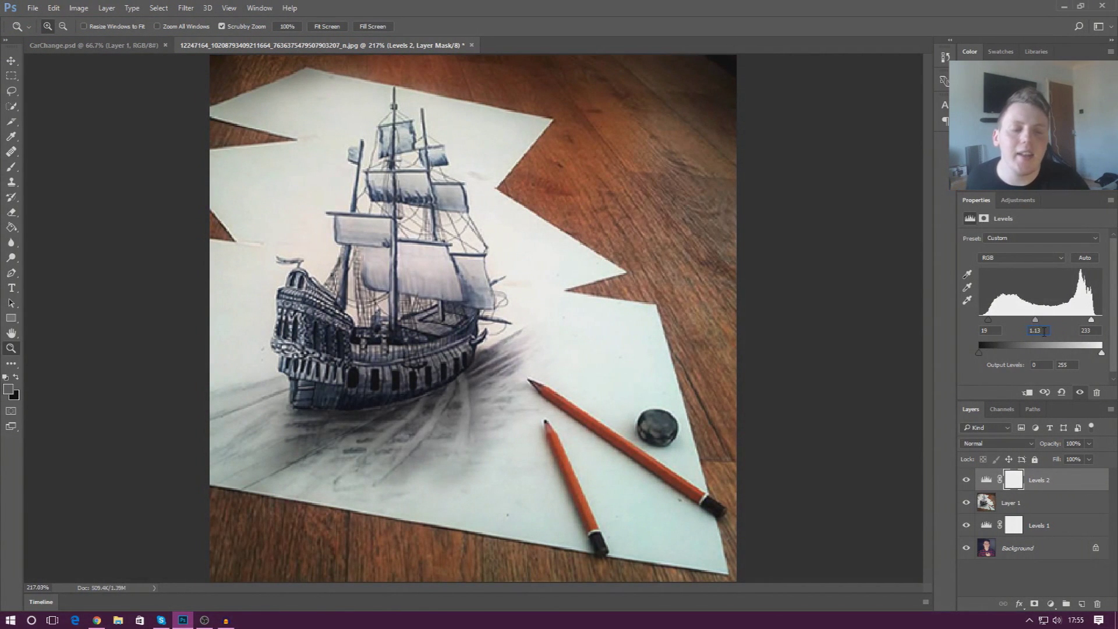
type("1")
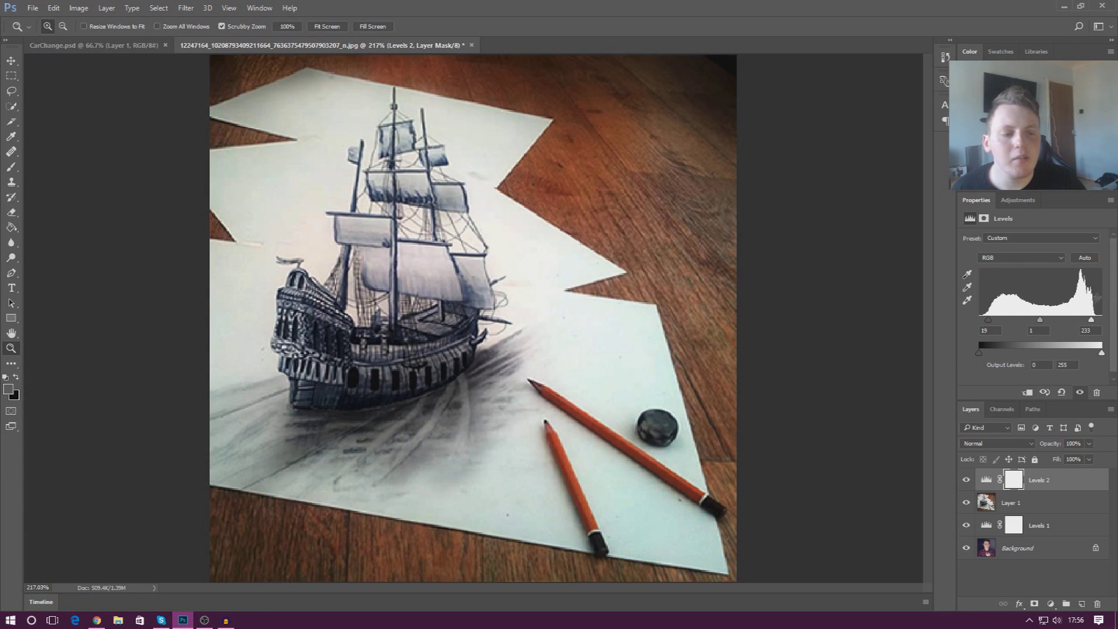
scroll(1096, 297, "down", 1)
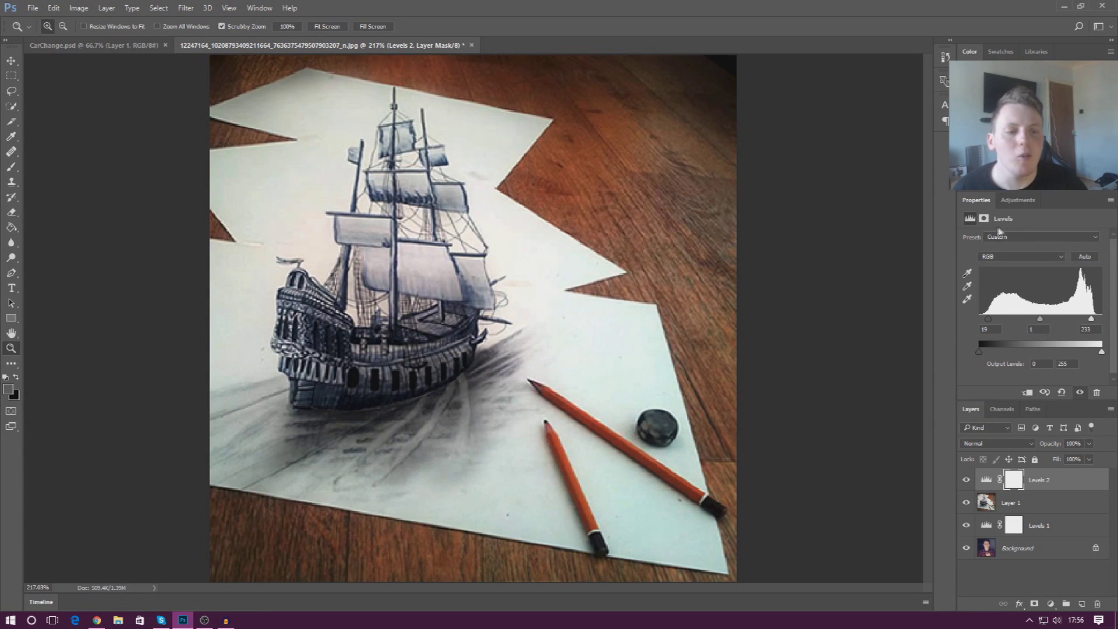
- Delete Levels 2, Layer 1 and Levels 1, then add a default Levels layer over the portrait
key("Delete")
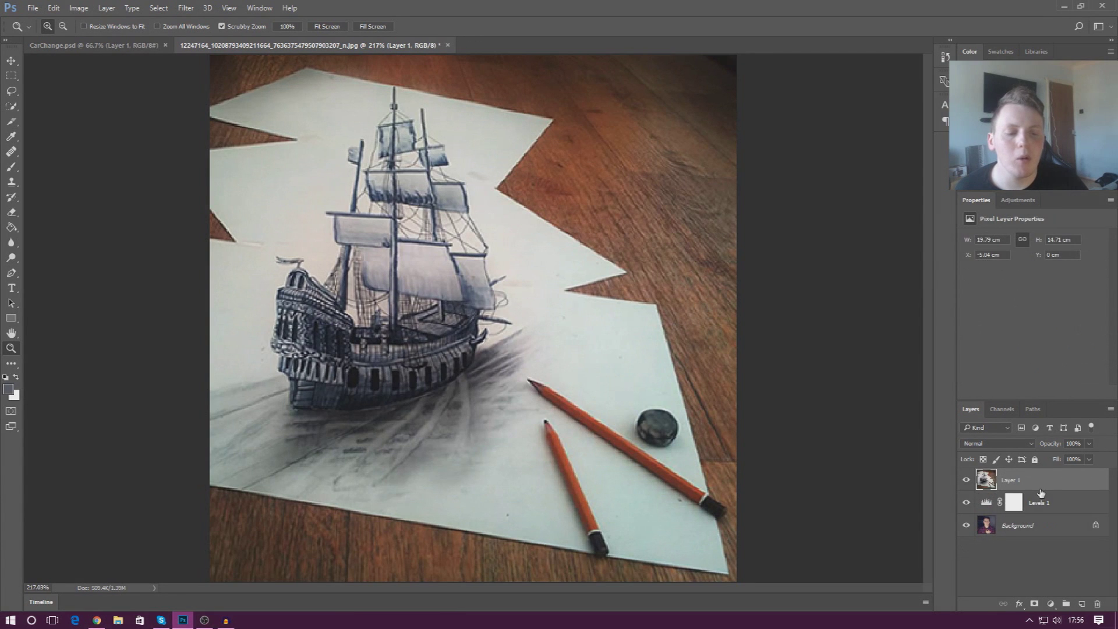
key("Delete")
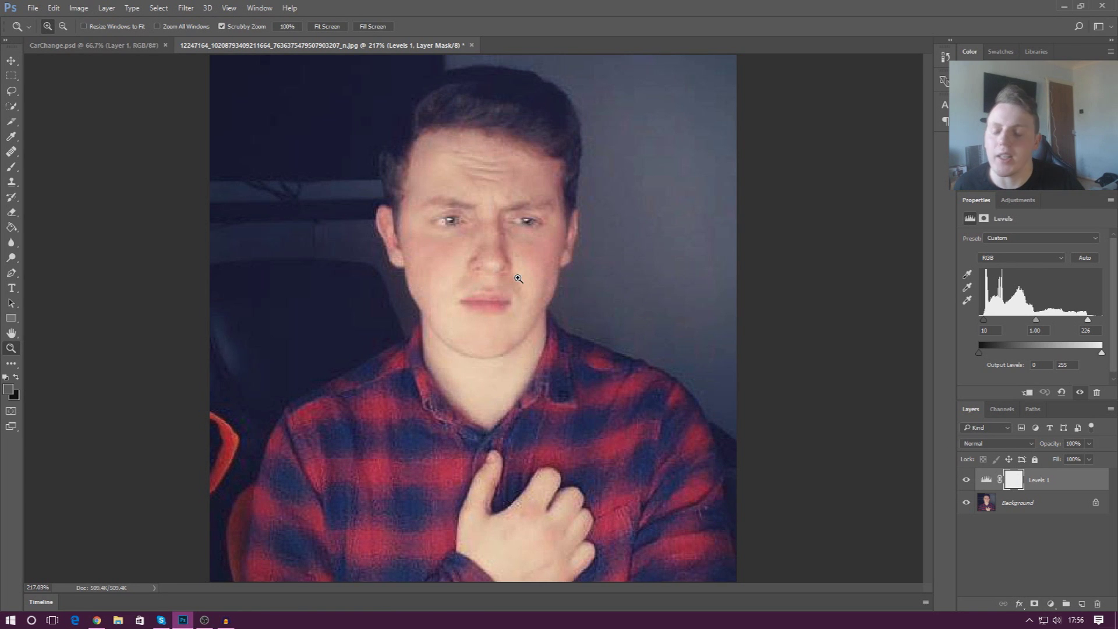
key("Delete")
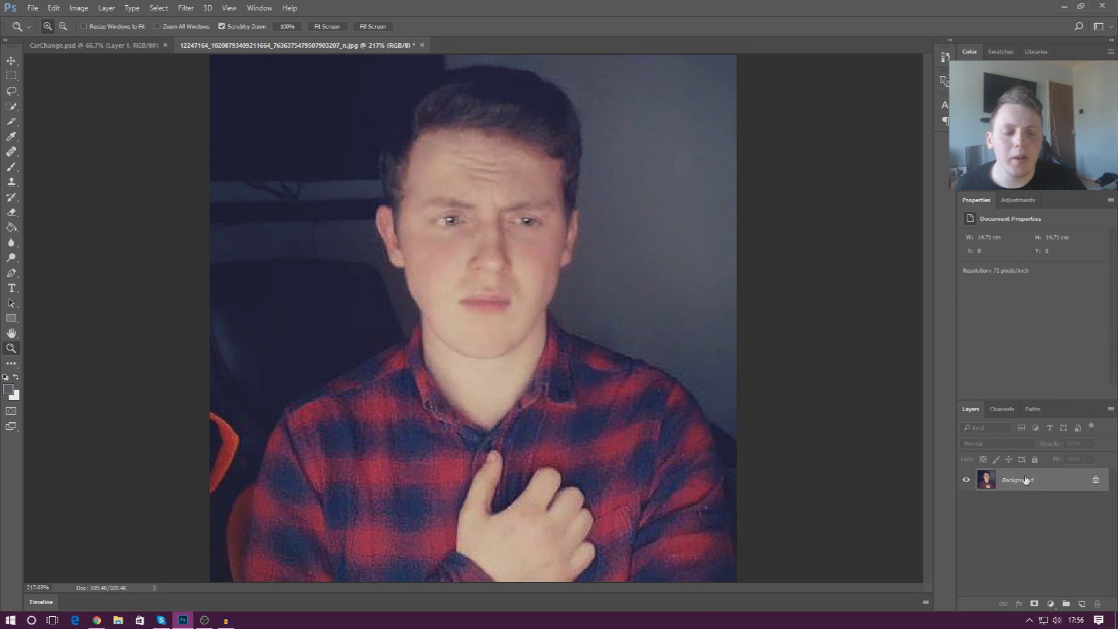
left_click(1018, 200)
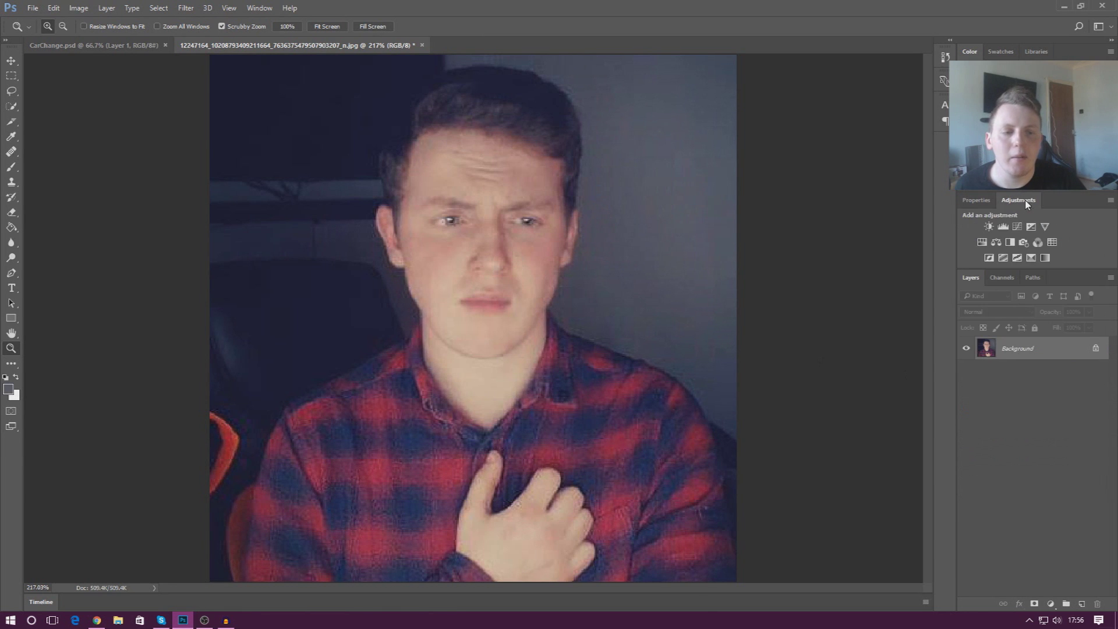
left_click(1003, 227)
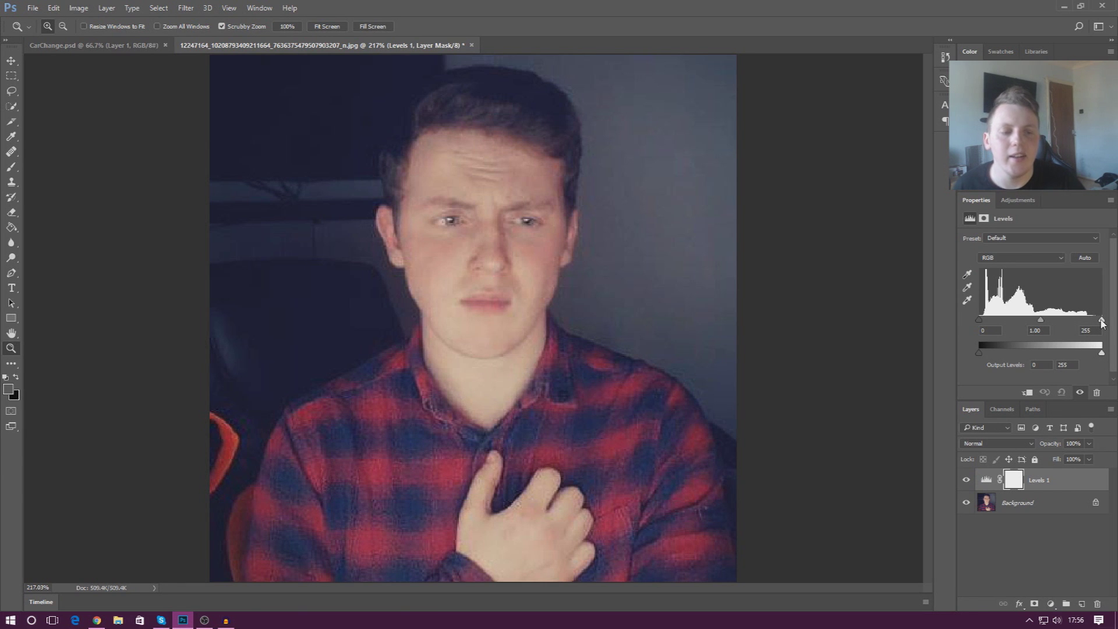
- Pull the portrait's white input in to about 227 and nudge the black input to 13
left_click_drag(1101, 320, 1088, 321)
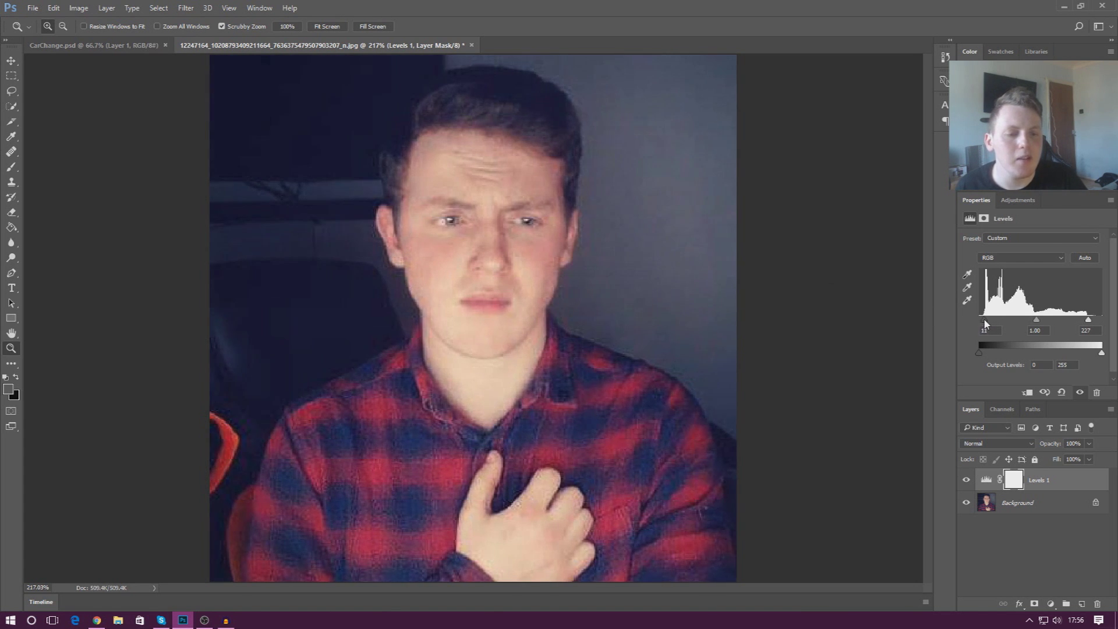
left_click_drag(984, 324, 986, 324)
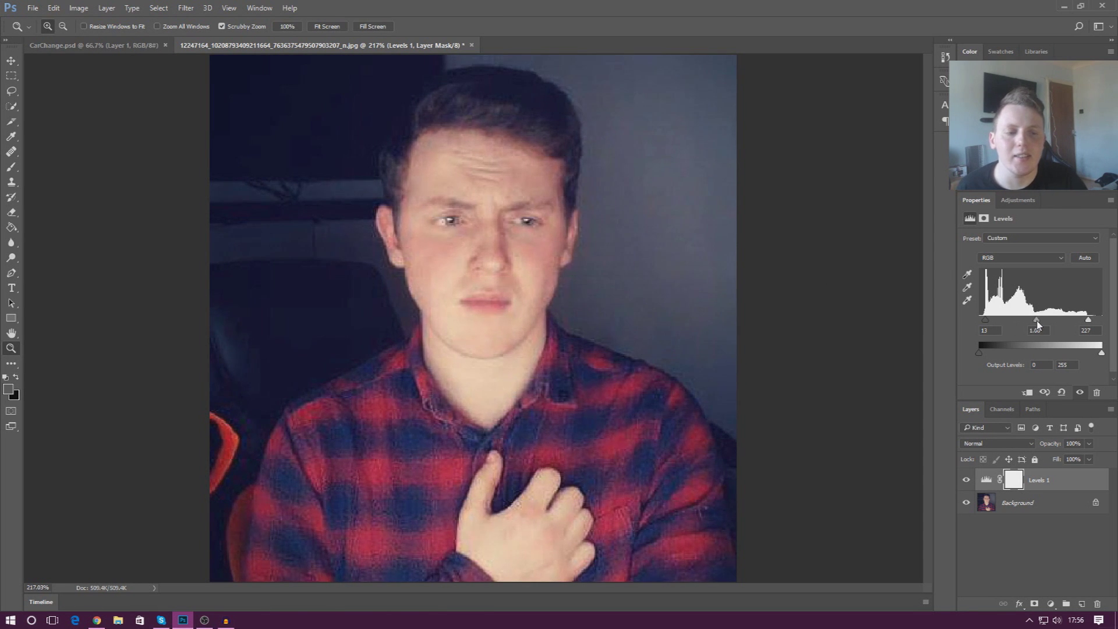
mouse_move(1037, 320)
left_mouse_down()
mouse_move(1057, 325)
mouse_move(1008, 335)
mouse_move(1051, 334)
mouse_move(1040, 337)
left_mouse_up()
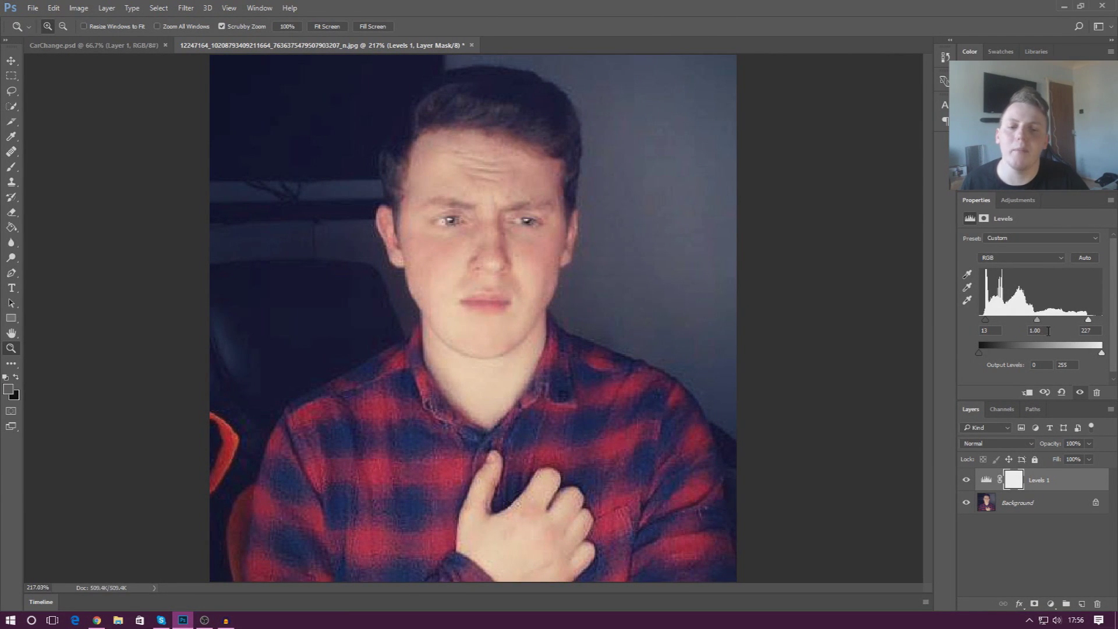
left_click(967, 480)
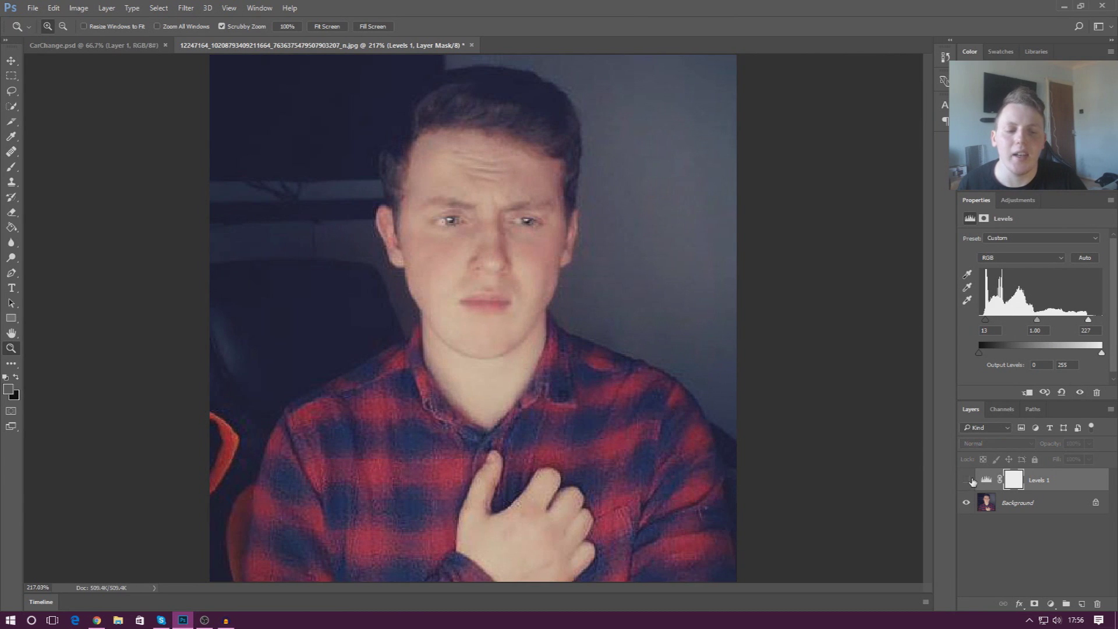
left_click(968, 479)
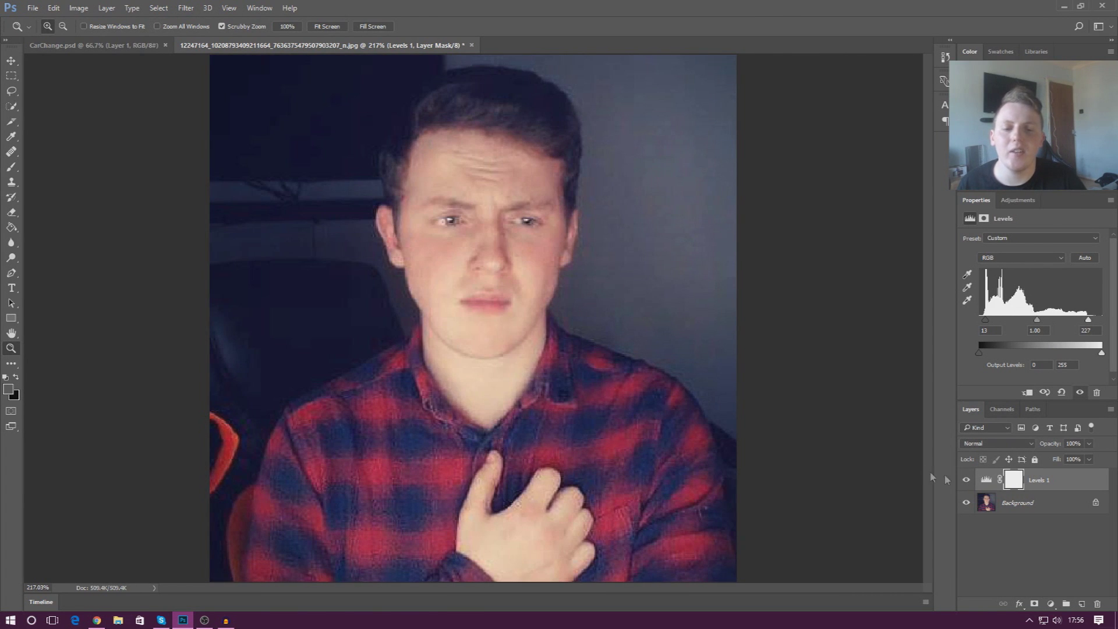